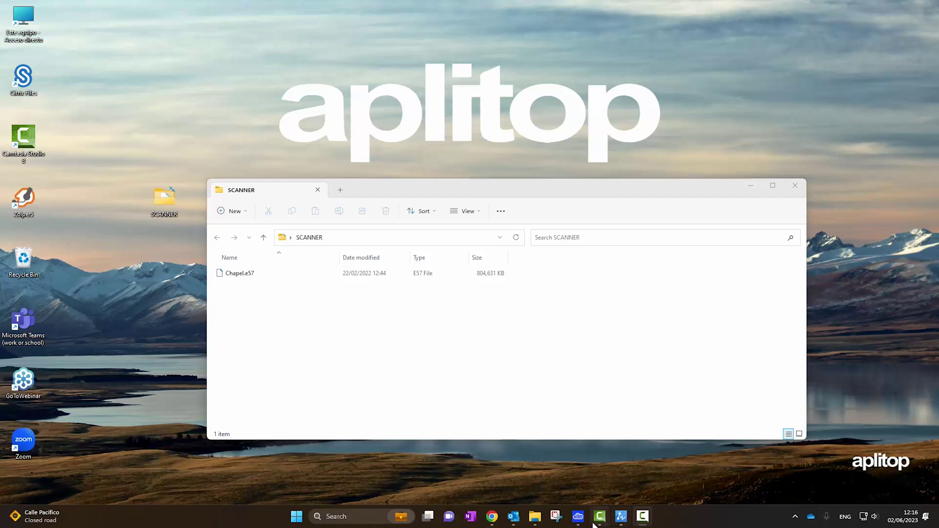
# Bring TCP-PointCloud Editor to the front from the taskbar, leaving the Chapel.e57 folder behind
pyautogui.click(578, 518)
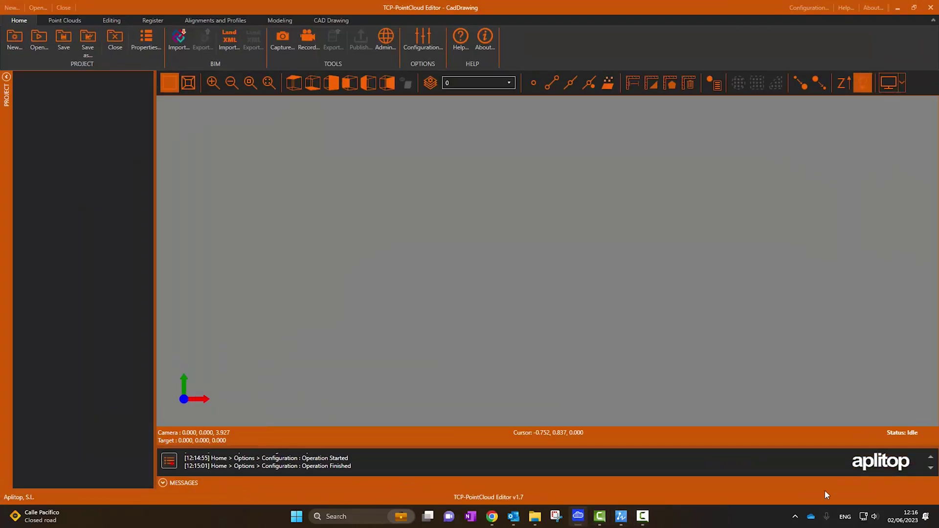
# Import the Chapel.e57 scan file as the Chapel point cloud (43,178,213 points)
pyautogui.click(65, 20)
pyautogui.click(11, 43)
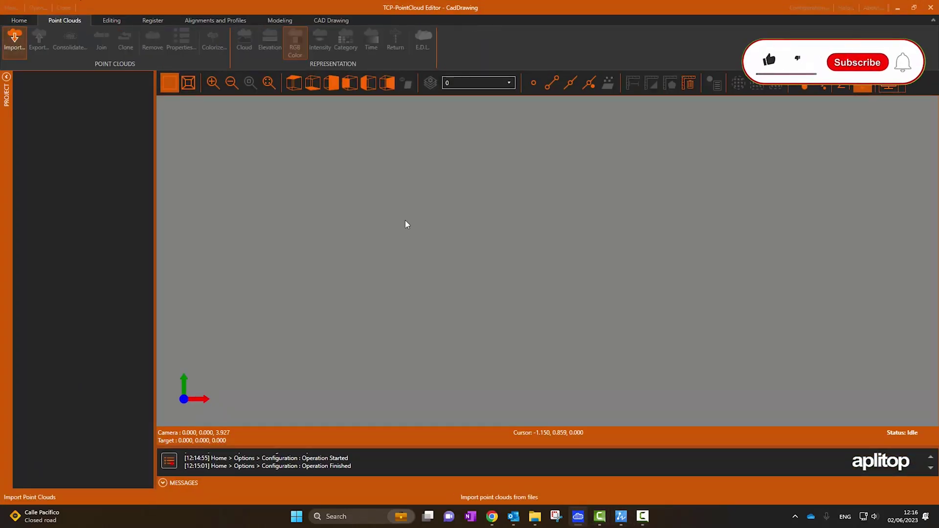
pyautogui.click(237, 368)
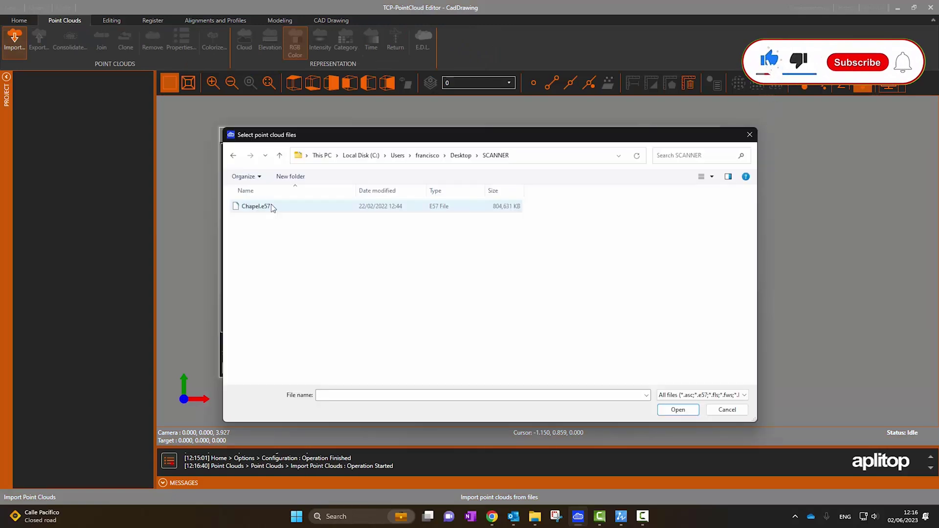
pyautogui.click(256, 210)
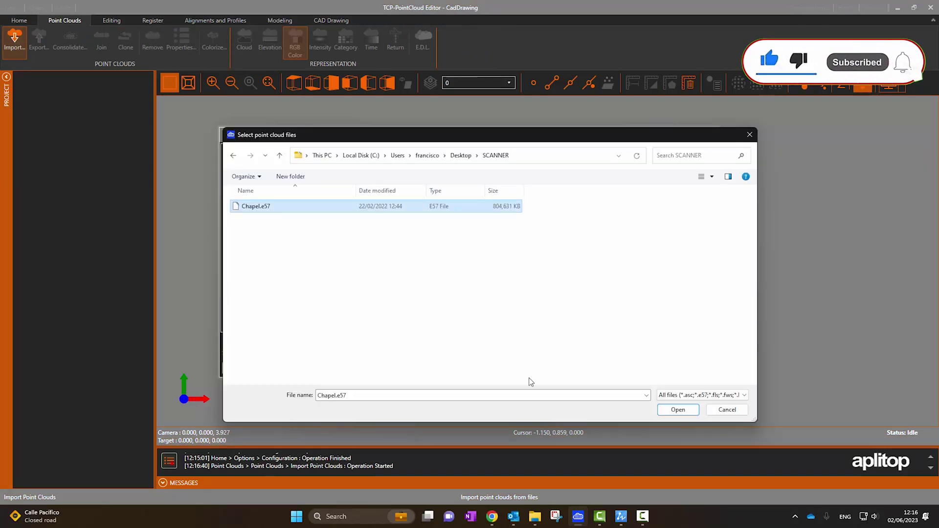
pyautogui.click(680, 409)
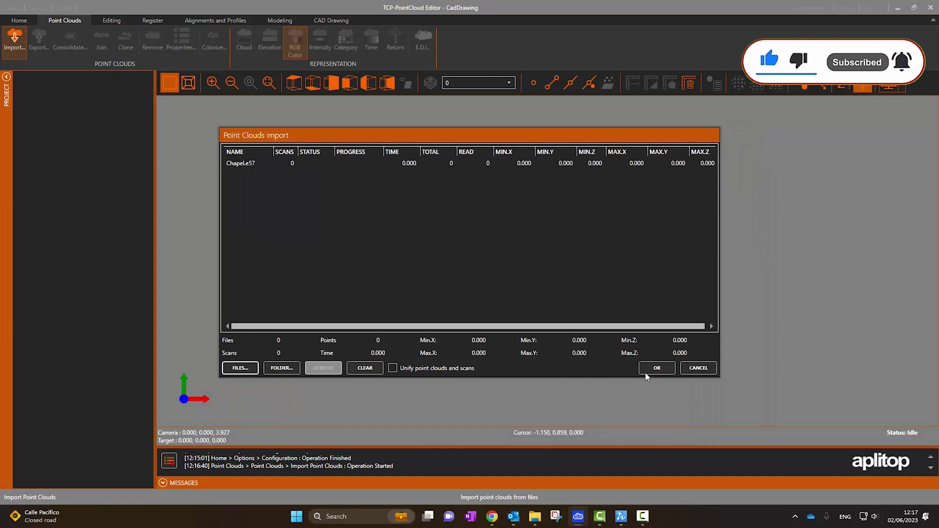
pyautogui.click(658, 368)
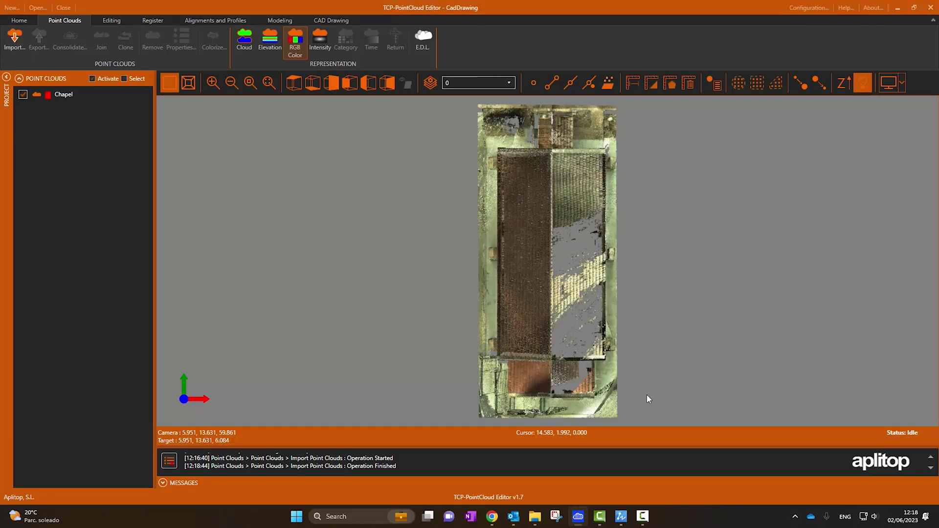
# Orbit and zoom the Chapel cloud: perspective view, steep overhead view of the roof, then low side view
pyautogui.moveTo(604, 385); pyautogui.dragTo(622, 304)
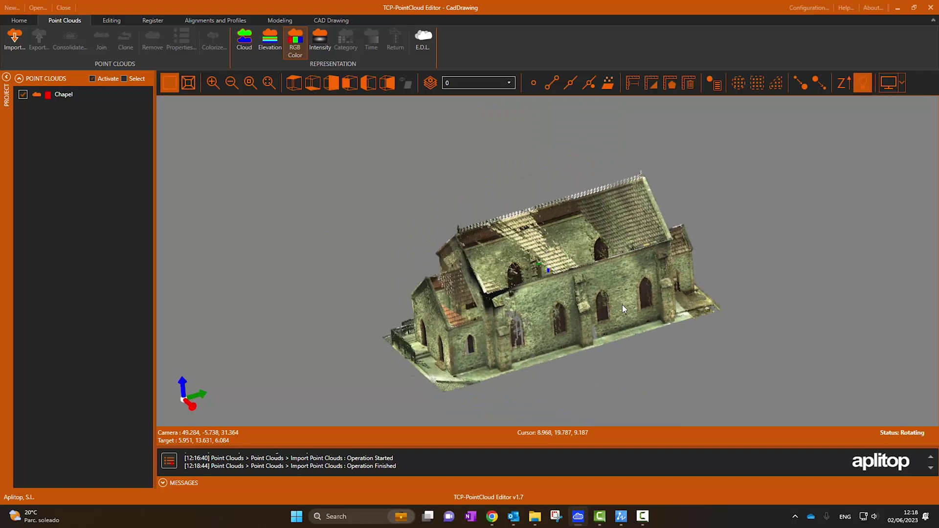
pyautogui.scroll(3, 612, 270)
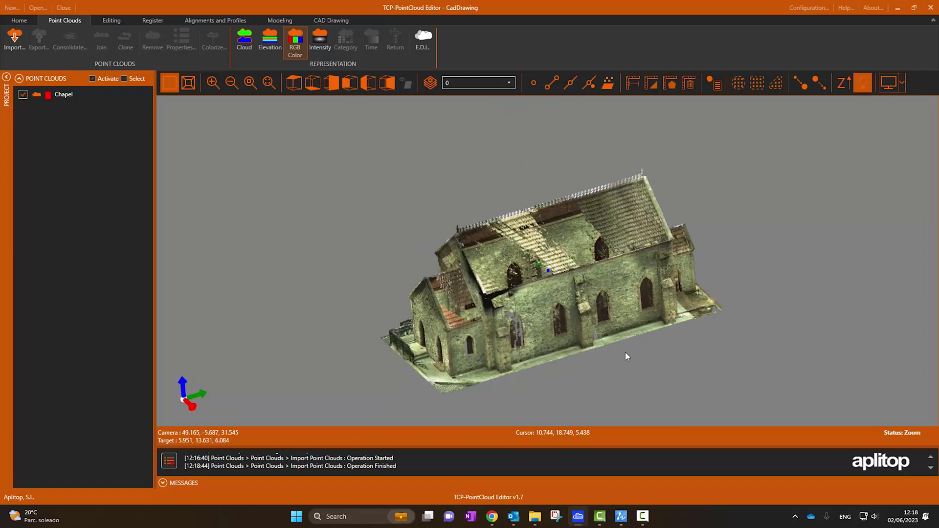
pyautogui.moveTo(629, 365); pyautogui.dragTo(906, 279)
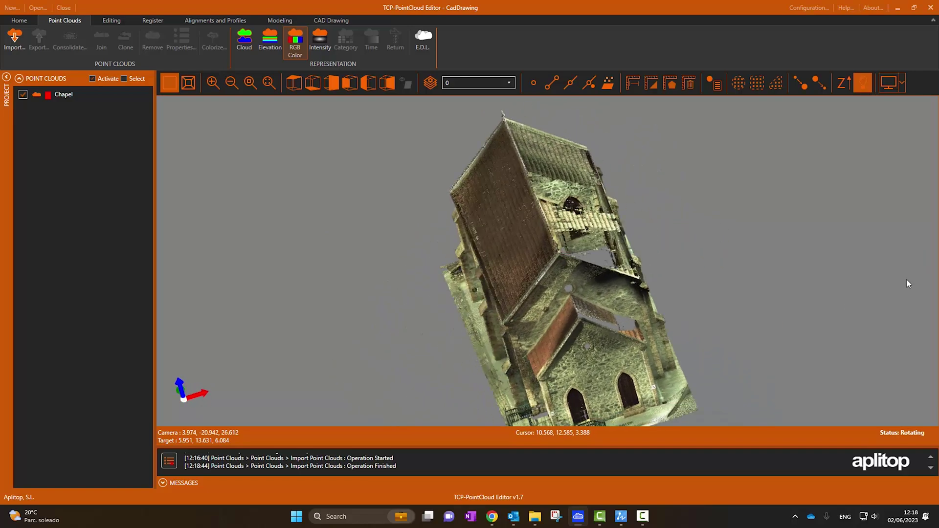
pyautogui.moveTo(591, 293); pyautogui.dragTo(779, 260)
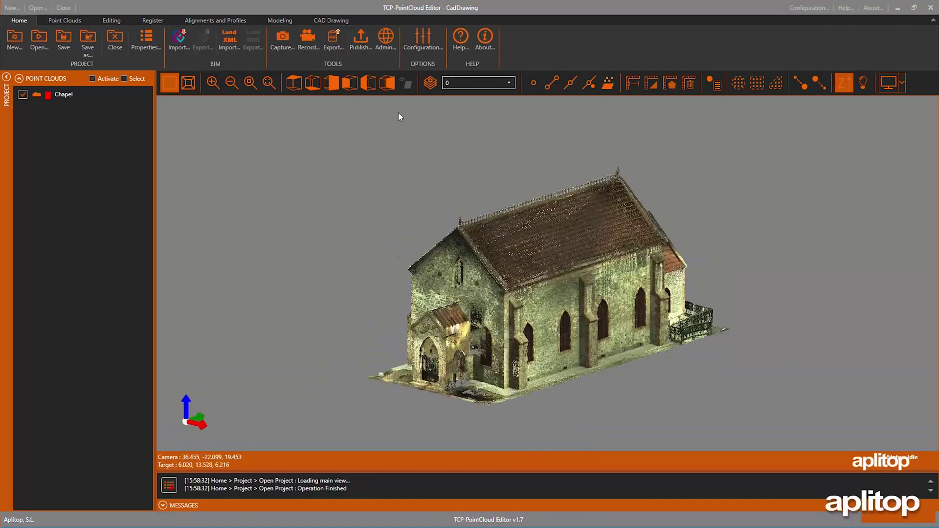
# Add a current black drawing layer named Floor with a thicker line width, then view from top
pyautogui.click(430, 82)
pyautogui.click(348, 365)
pyautogui.click(338, 234)
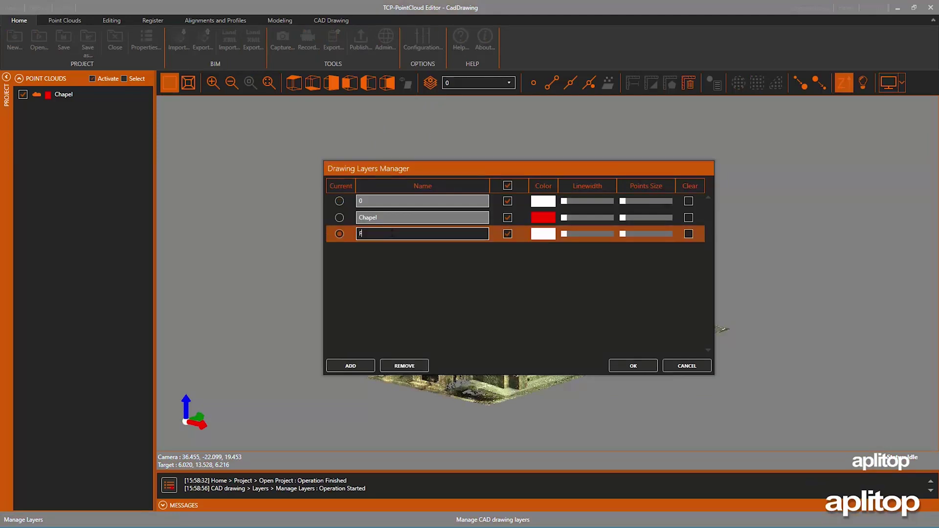
pyautogui.click(543, 233)
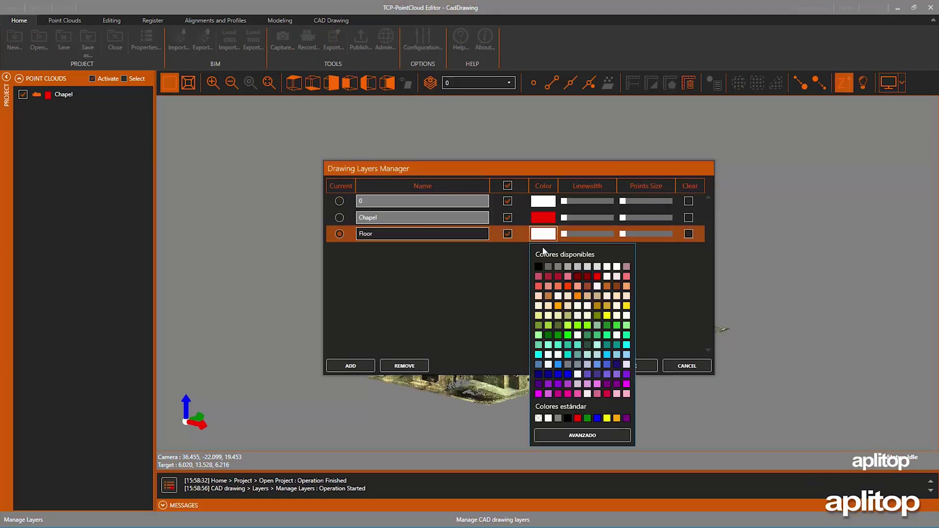
pyautogui.click(538, 266)
pyautogui.moveTo(564, 234); pyautogui.dragTo(575, 234)
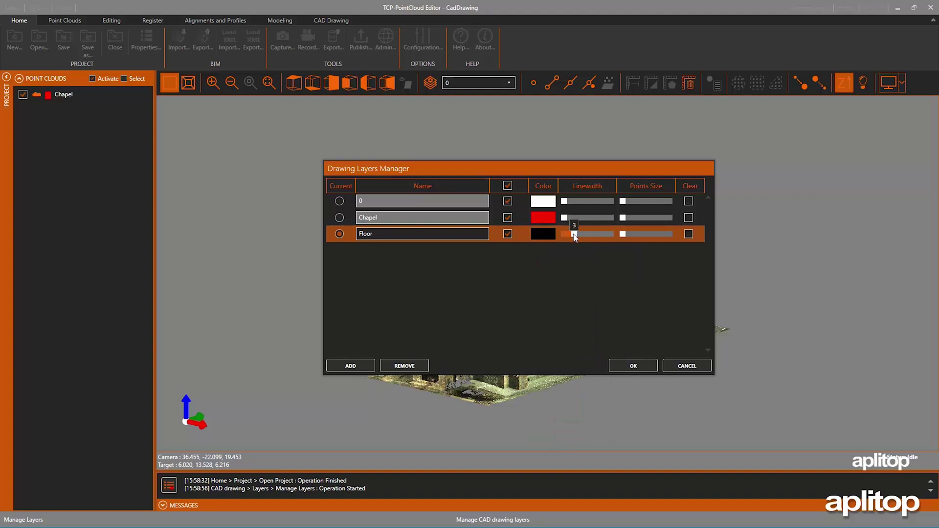
pyautogui.click(631, 365)
pyautogui.click(293, 83)
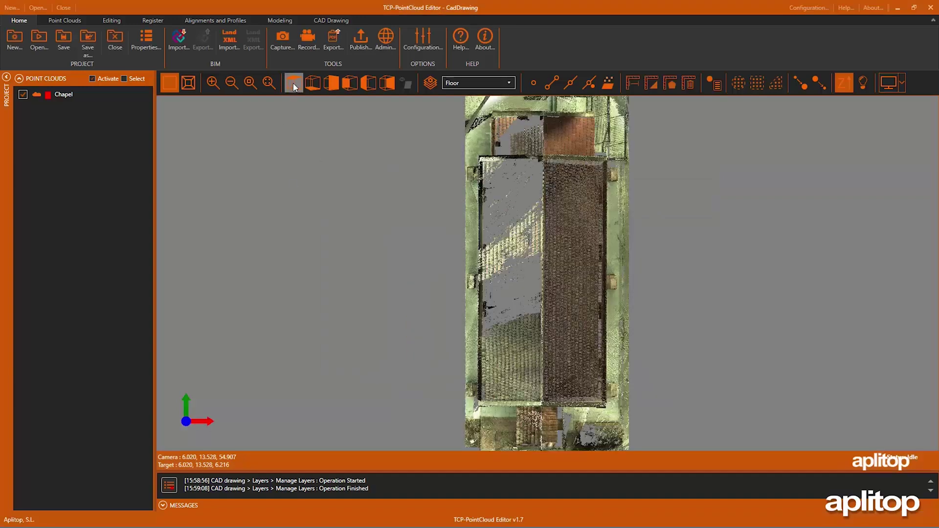
# Trace the four footprint corners with a closed 3D polyline and keep it in the drawing
pyautogui.scroll(-1, 499, 272)
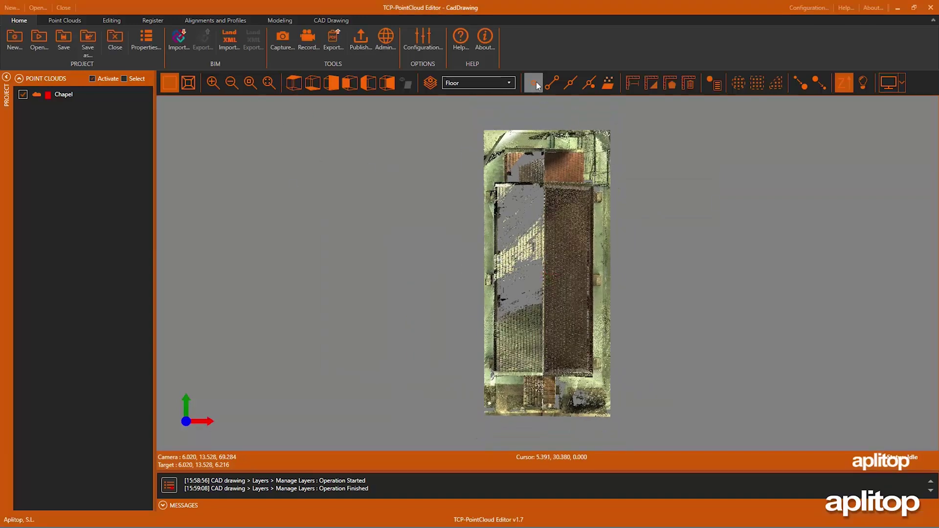
pyautogui.click(328, 21)
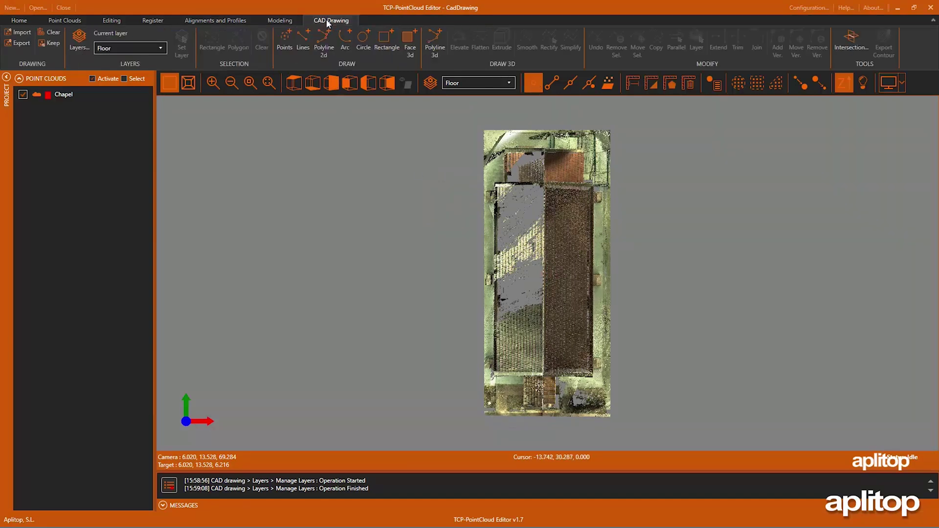
pyautogui.click(435, 40)
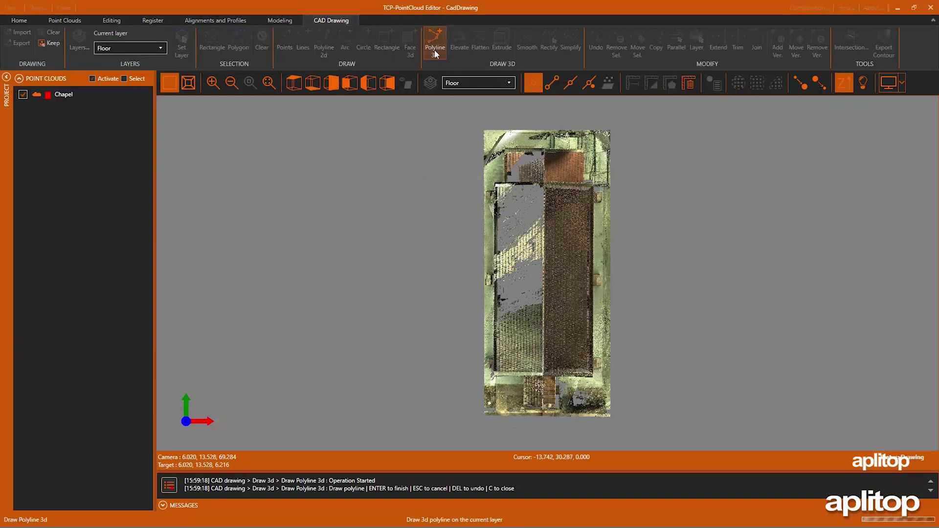
pyautogui.click(483, 130)
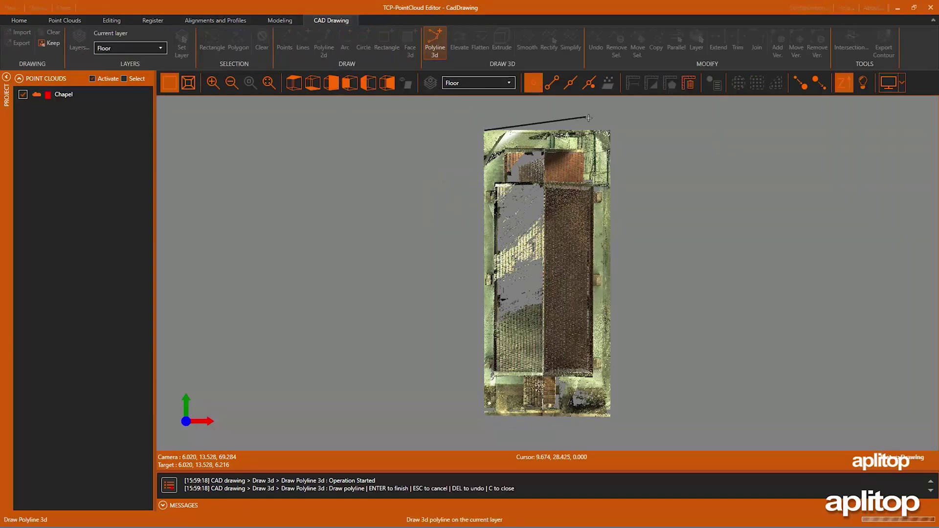
pyautogui.click(610, 130)
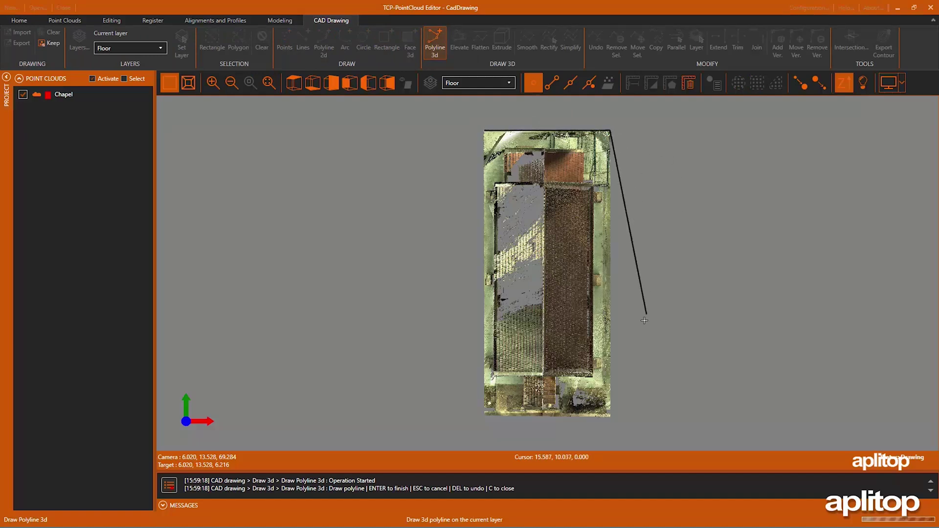
pyautogui.click(609, 417)
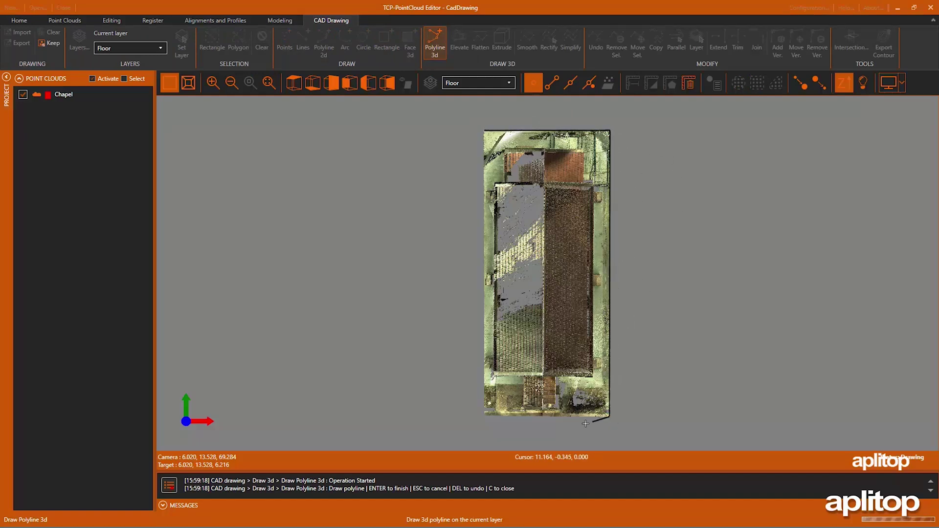
pyautogui.click(483, 417)
pyautogui.press('c')
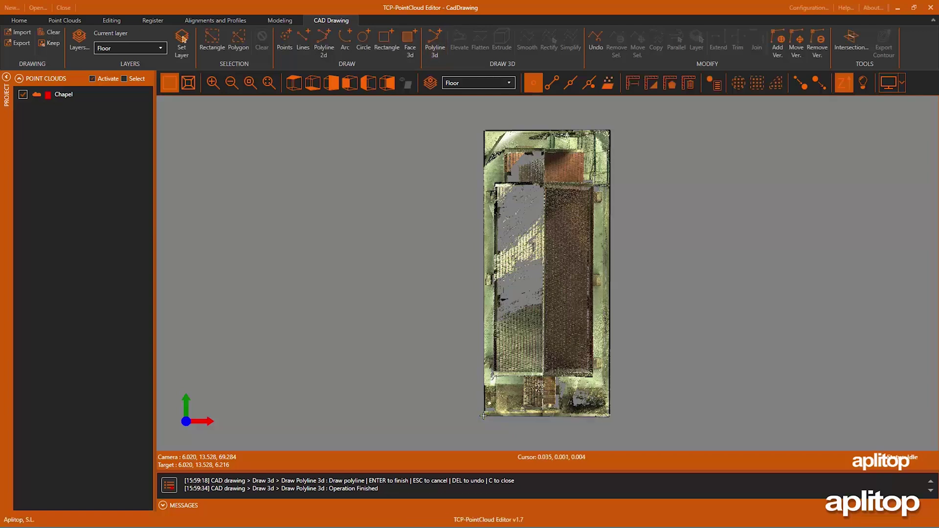
pyautogui.click(52, 44)
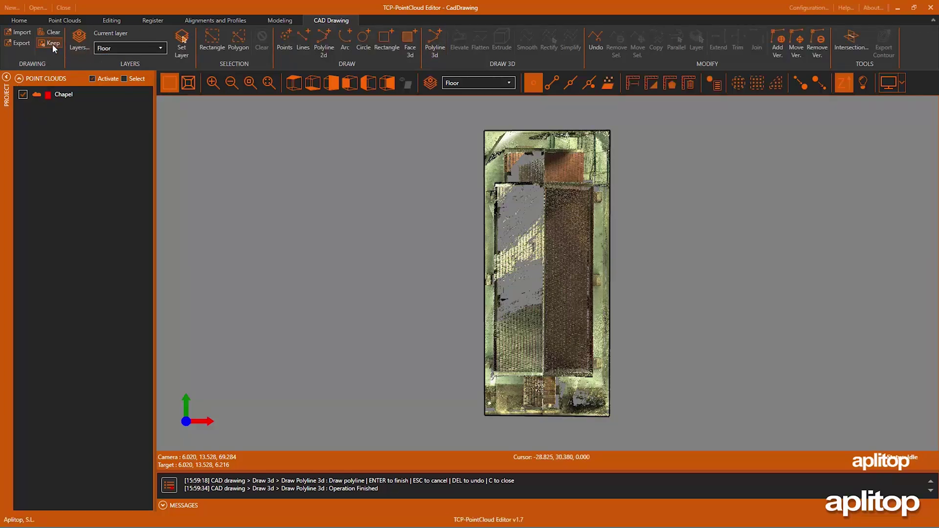
pyautogui.moveTo(517, 351); pyautogui.dragTo(701, 364, button='middle')
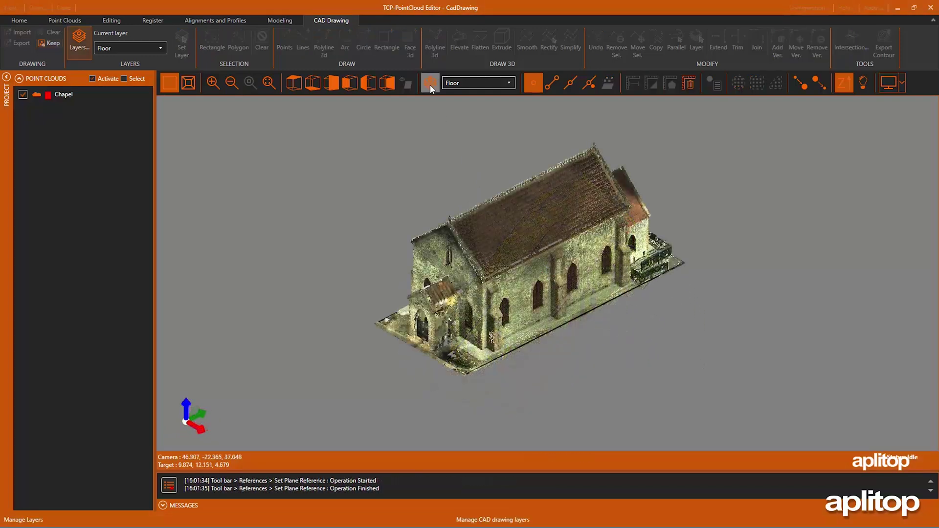
# Add a new drawing layer named Windows in cyan and set it as current
pyautogui.click(430, 84)
pyautogui.click(350, 366)
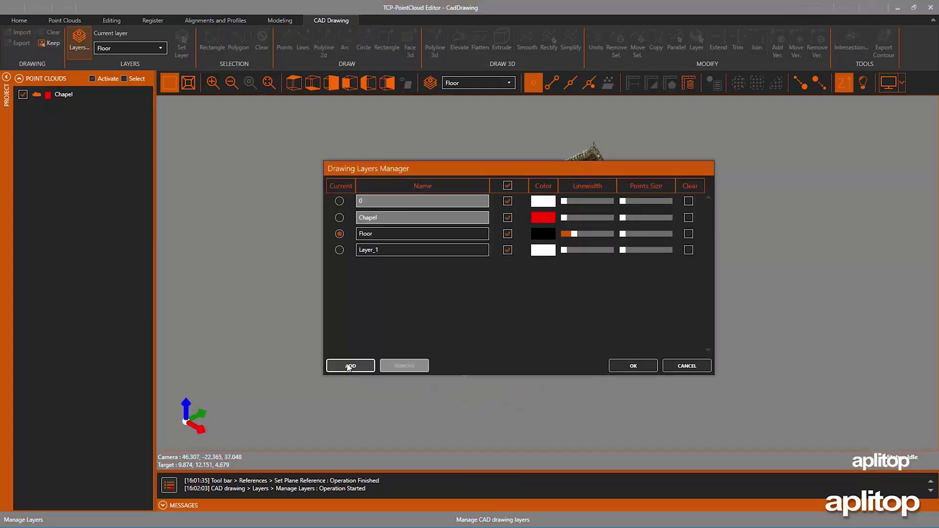
pyautogui.click(339, 249)
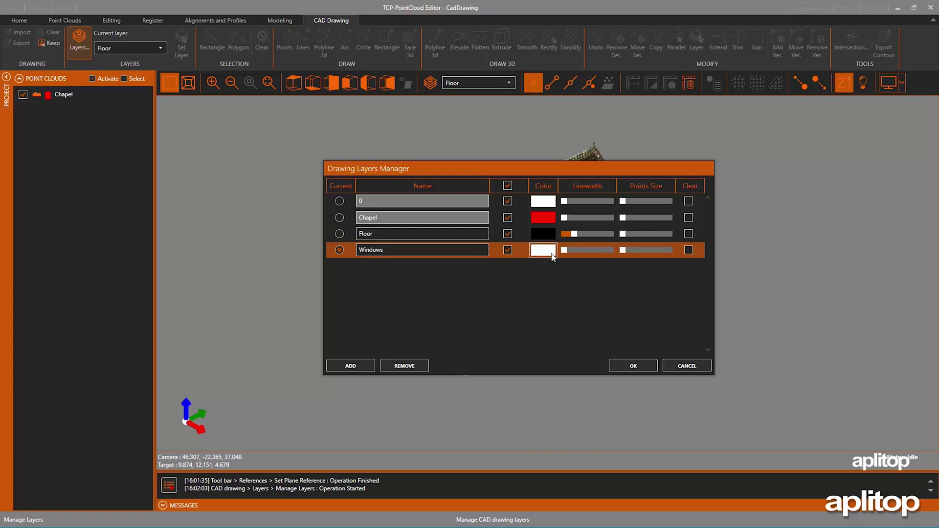
pyautogui.click(534, 249)
pyautogui.click(535, 371)
pyautogui.click(633, 366)
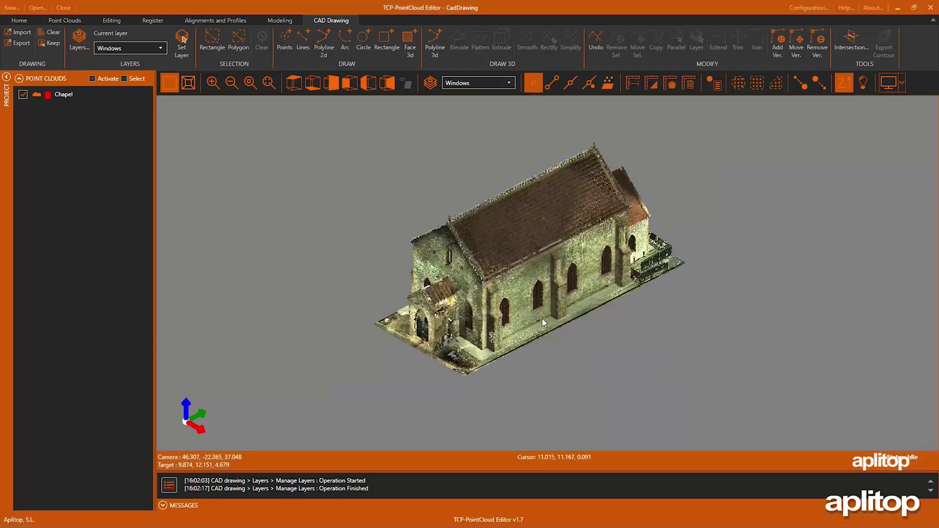
# Face the window wall and define a plane reference by three points picked on it
pyautogui.scroll(5, 541, 318)
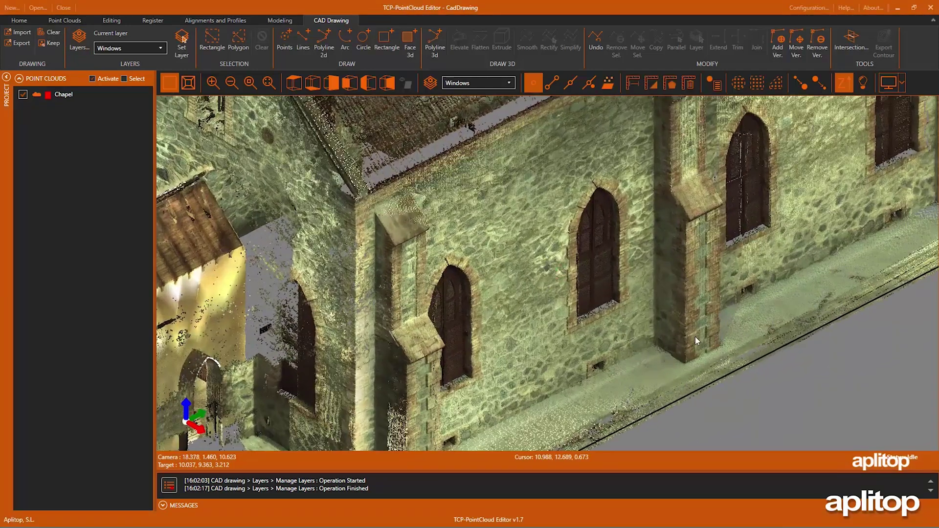
pyautogui.moveTo(695, 337); pyautogui.dragTo(529, 211, button='middle')
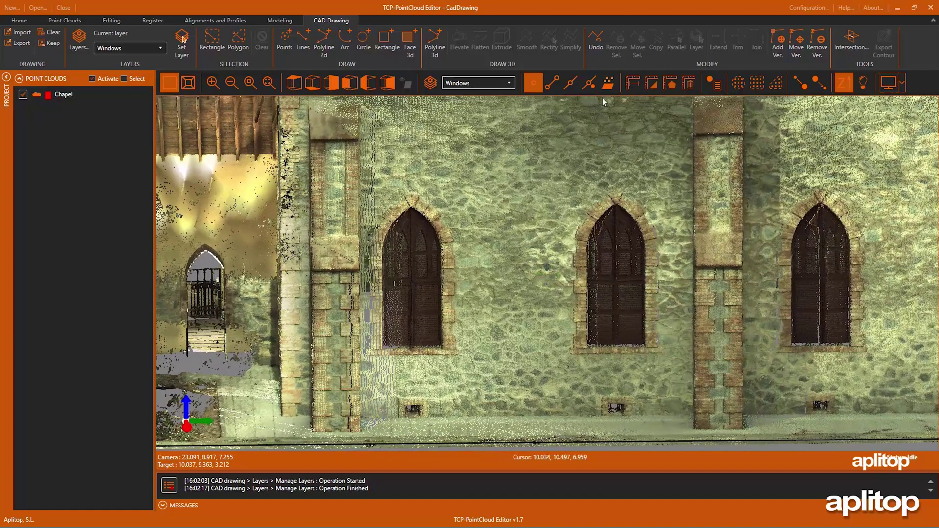
pyautogui.click(608, 82)
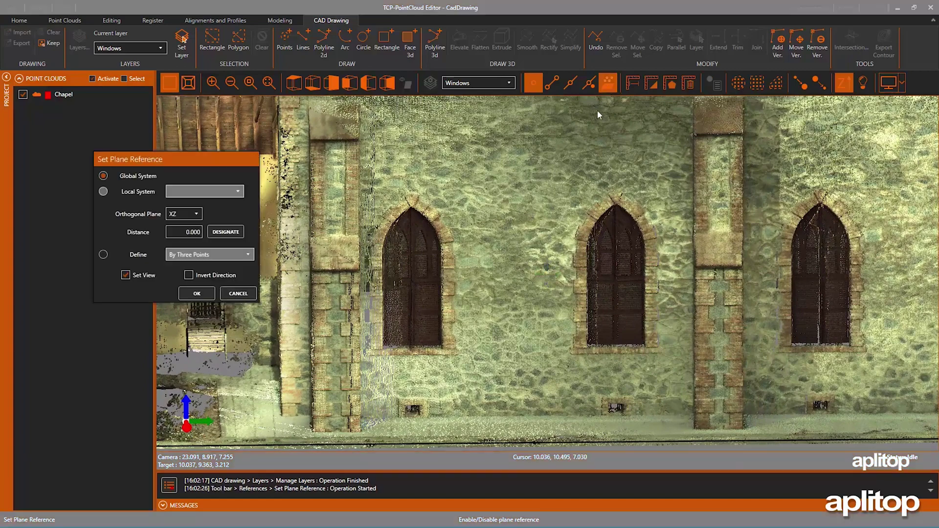
pyautogui.click(110, 252)
pyautogui.click(197, 293)
pyautogui.click(521, 265)
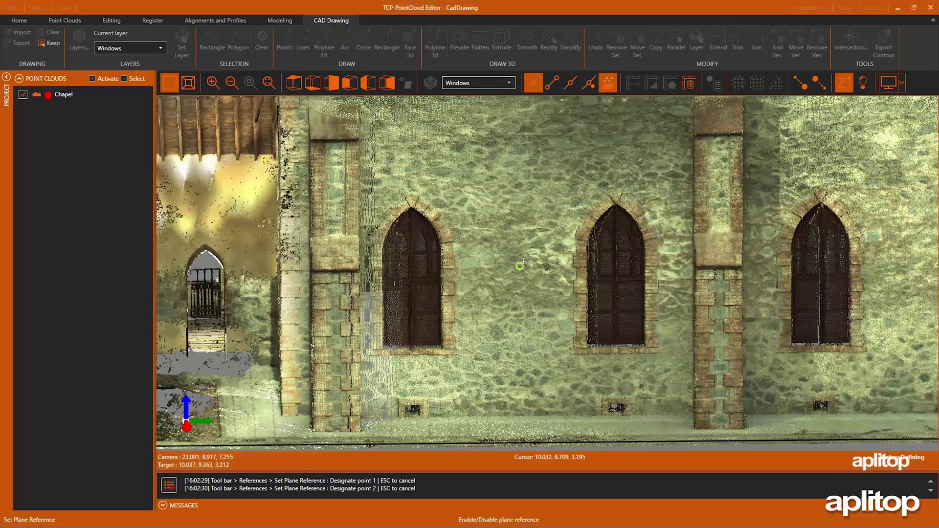
pyautogui.click(681, 282)
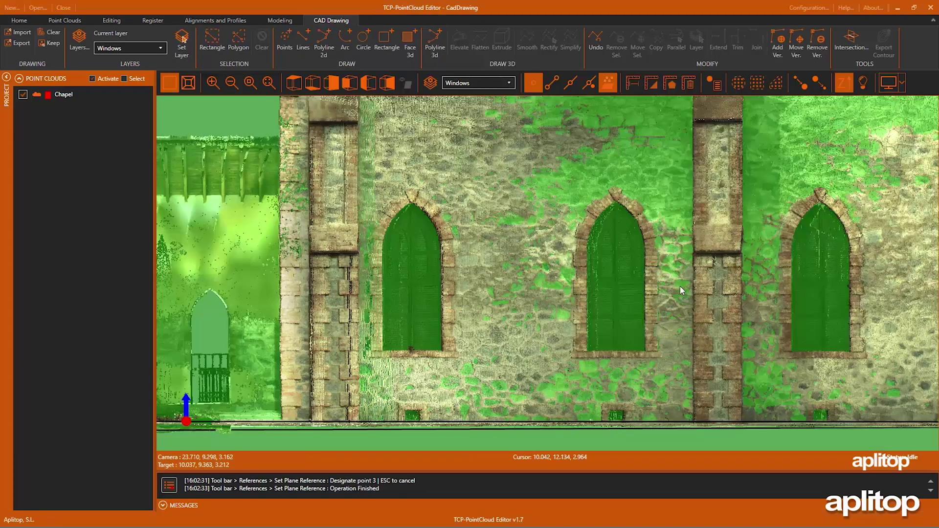
pyautogui.moveTo(653, 279); pyautogui.dragTo(591, 265, button='middle')
pyautogui.scroll(4, 601, 244)
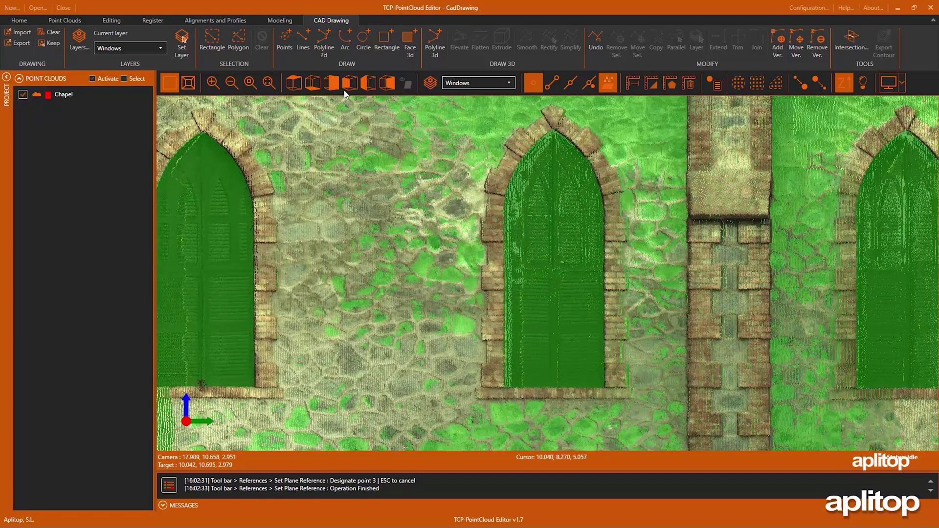
pyautogui.click(323, 41)
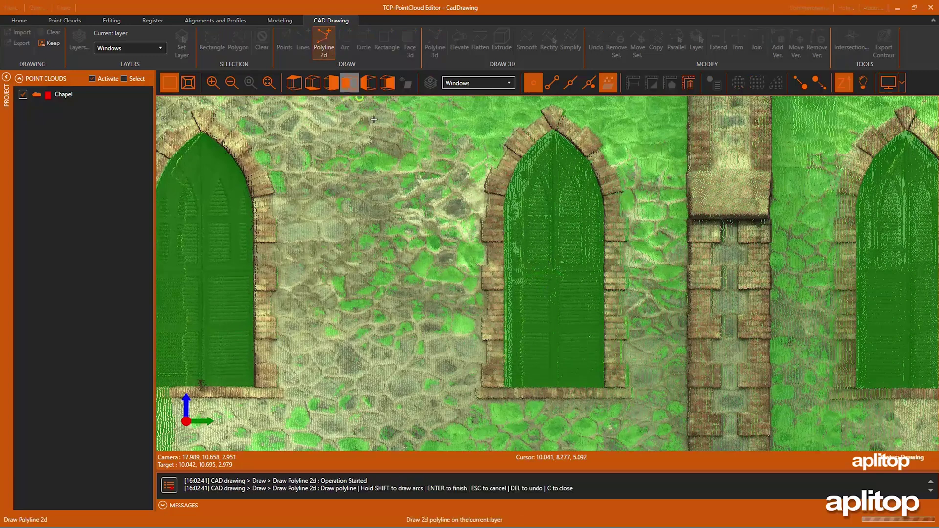
# Draw a 2D polyline from sill up each jamb with an arc over the apex, then select it
pyautogui.click(504, 388)
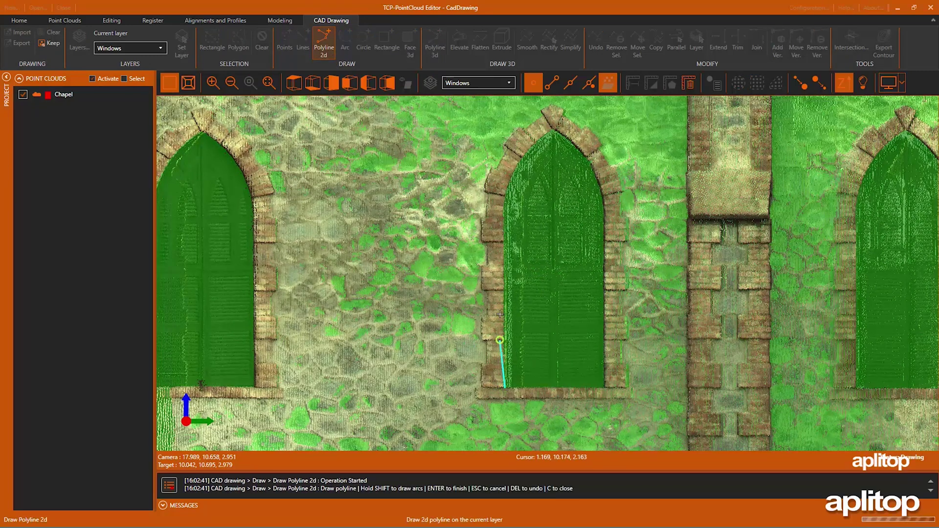
pyautogui.click(504, 216)
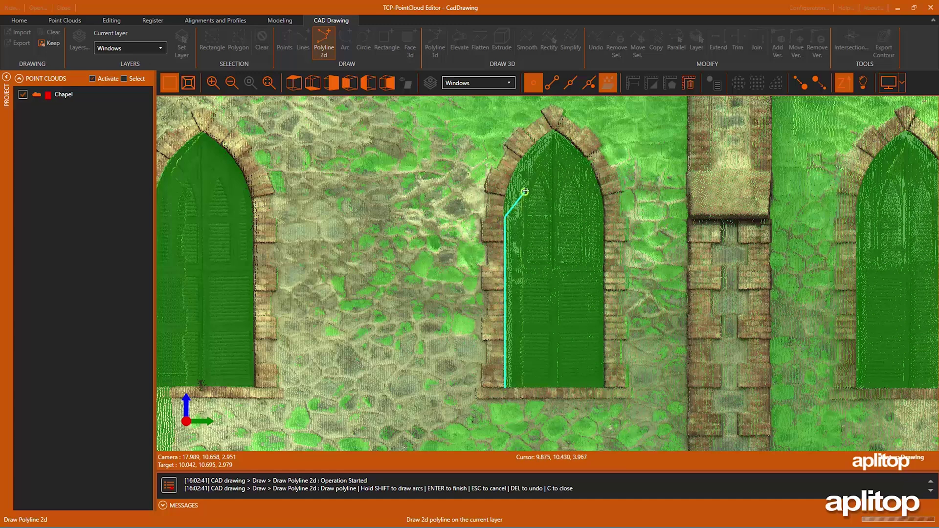
pyautogui.keyDown('shift'); pyautogui.click(554, 130); pyautogui.keyUp('shift')
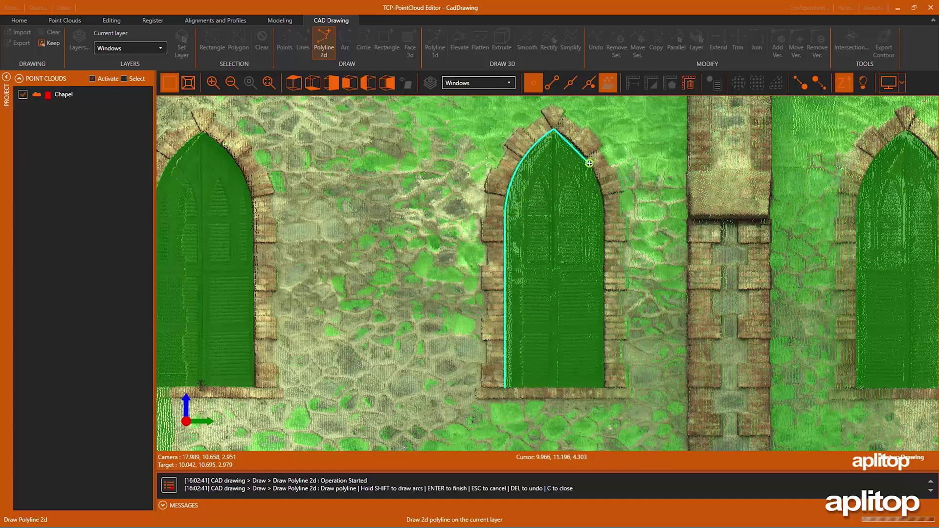
pyautogui.keyDown('shift'); pyautogui.click(605, 216); pyautogui.keyUp('shift')
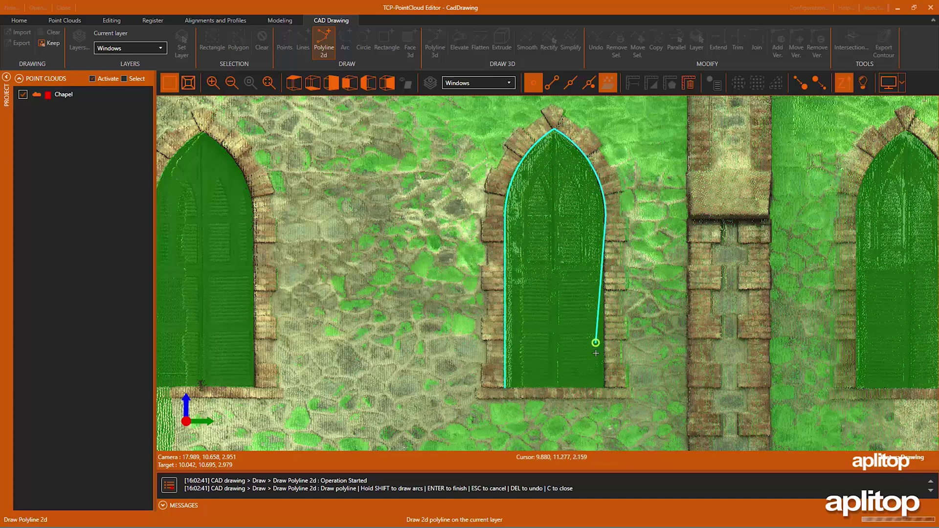
pyautogui.click(604, 387)
pyautogui.press('Return')
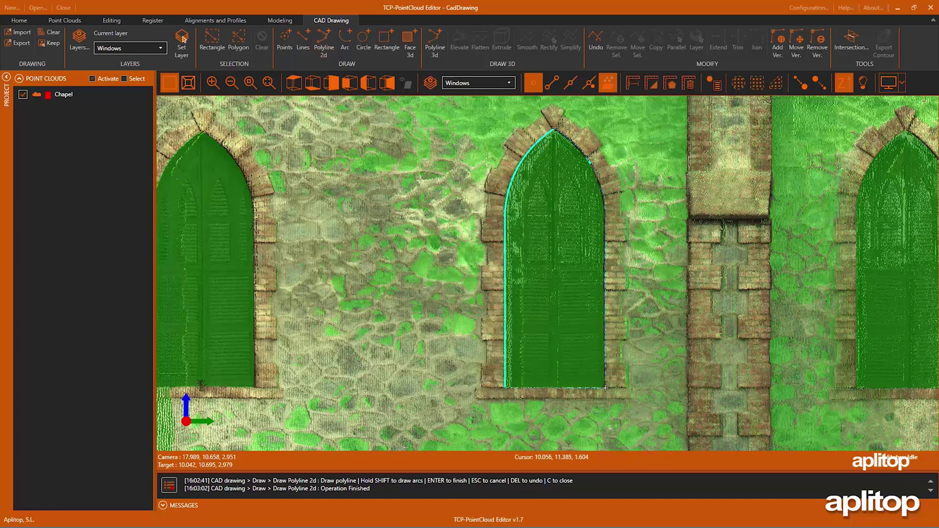
pyautogui.click(506, 245)
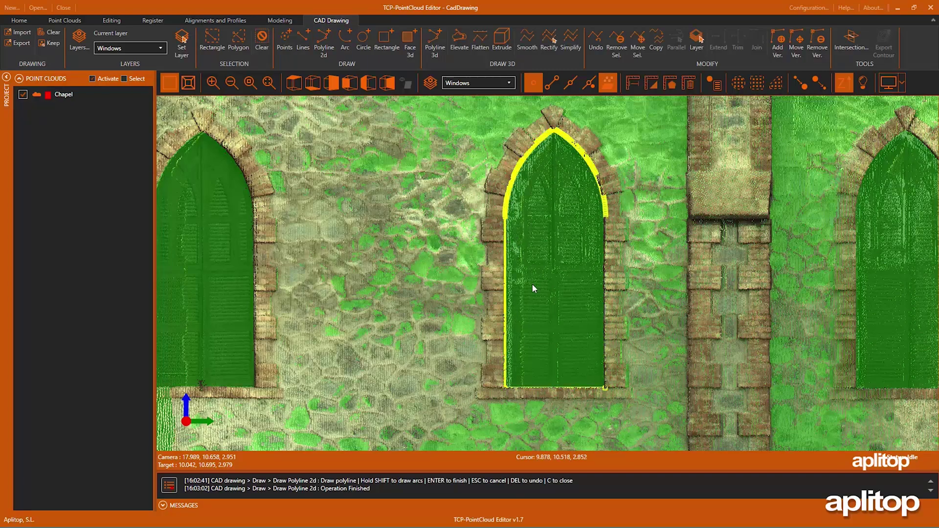
pyautogui.scroll(-5, 532, 283)
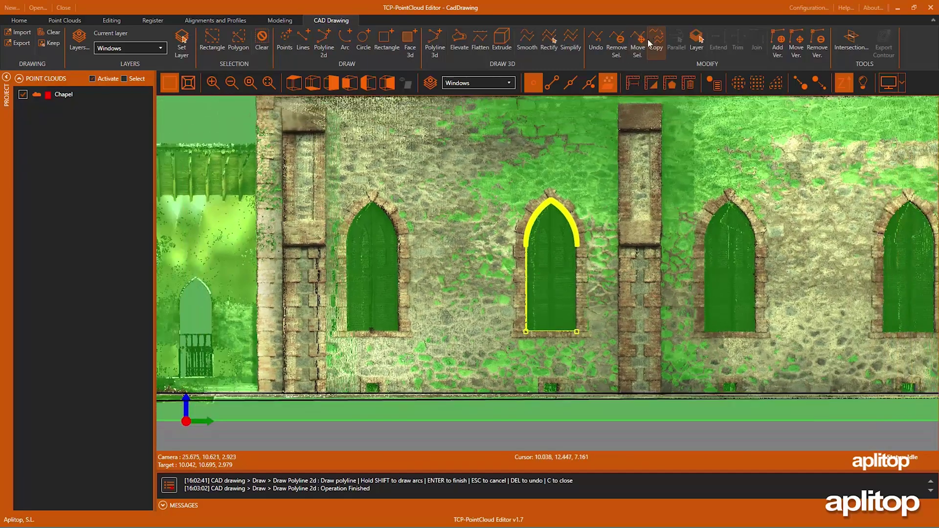
# Copy the window outline, snapping its bottom-left endpoint, onto the neighbouring arched window's corner
pyautogui.click(654, 43)
pyautogui.click(675, 76)
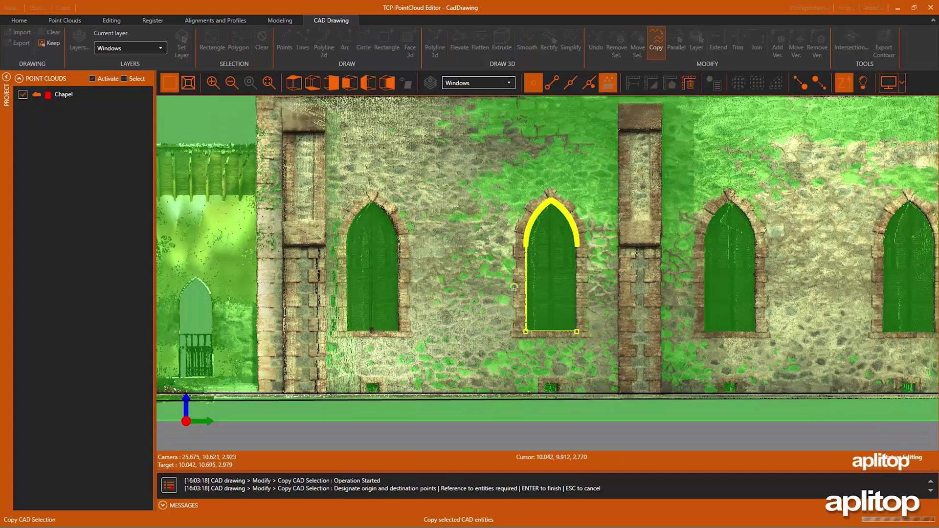
pyautogui.click(551, 82)
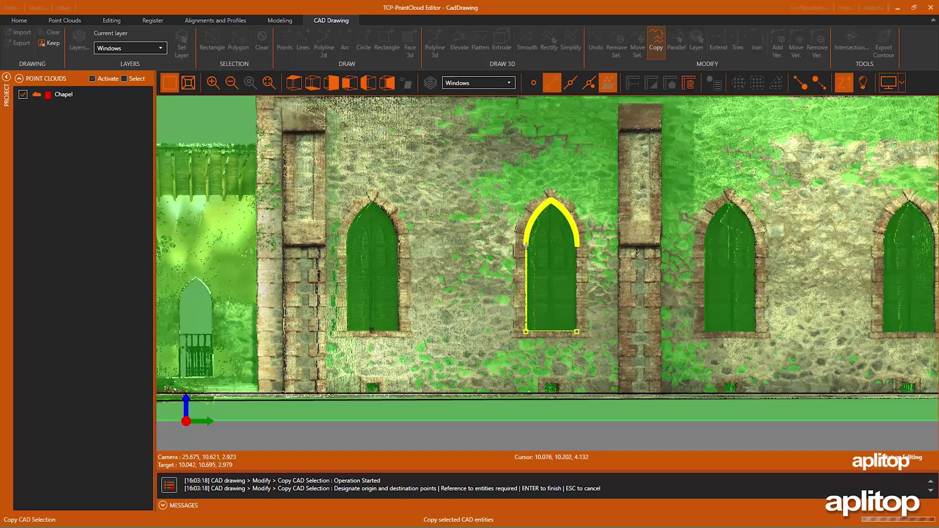
pyautogui.click(526, 330)
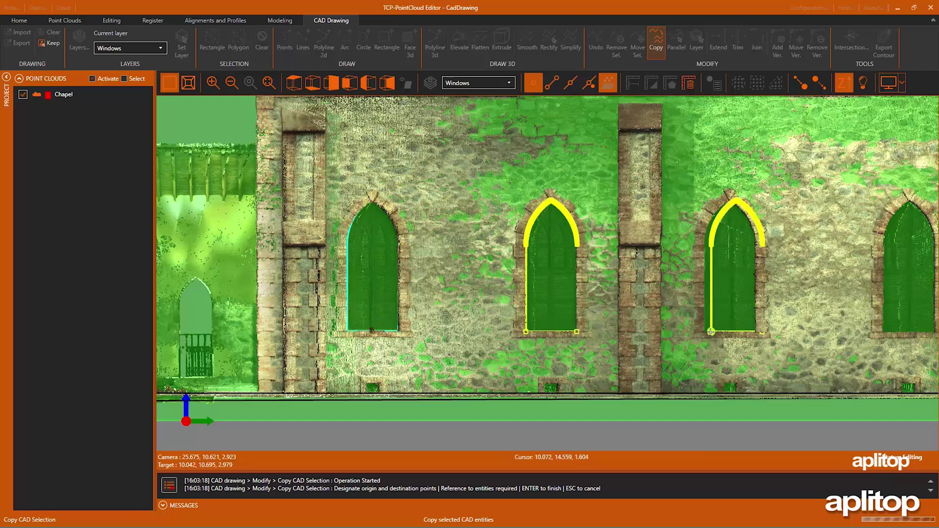
pyautogui.moveTo(813, 295); pyautogui.dragTo(547, 268, button='middle')
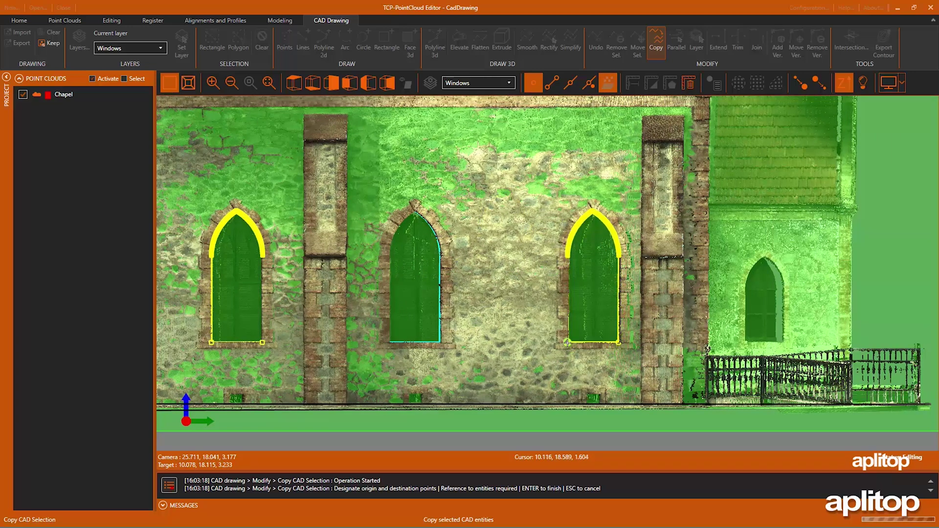
pyautogui.click(567, 343)
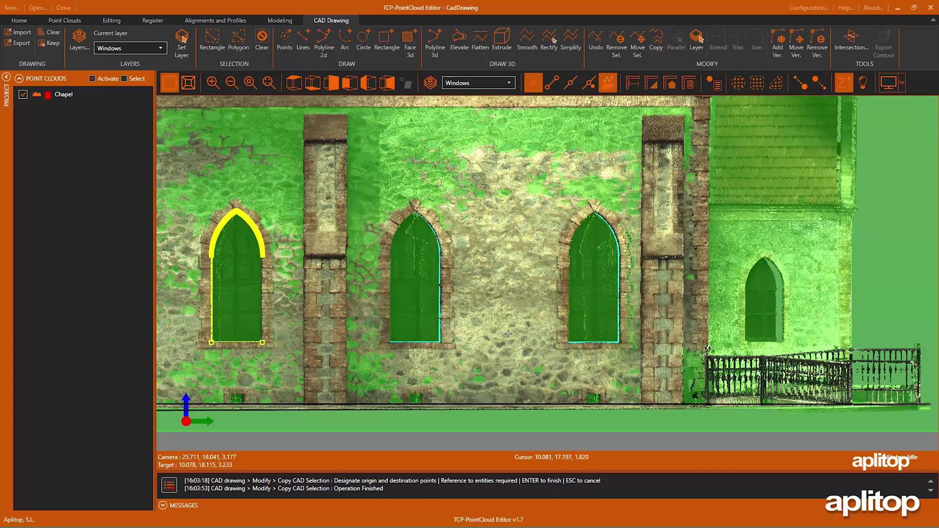
pyautogui.press('Escape')
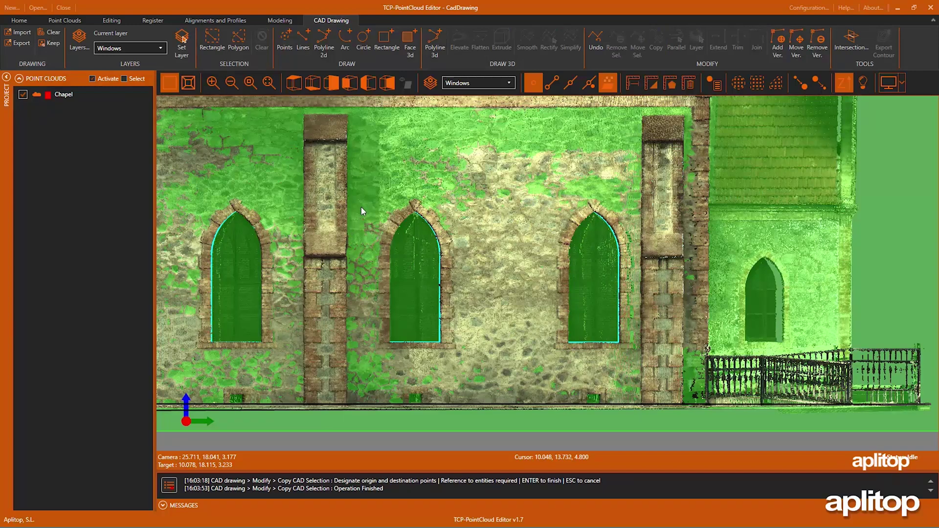
pyautogui.scroll(-4, 359, 205)
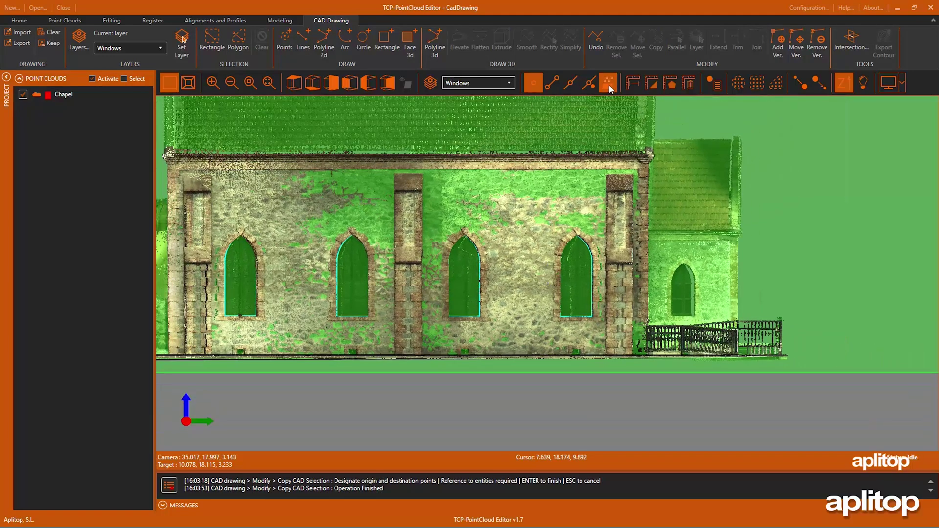
# Disable the wall plane reference, dismiss the Info prompt, and orbit to an oblique view
pyautogui.click(608, 86)
pyautogui.click(539, 290)
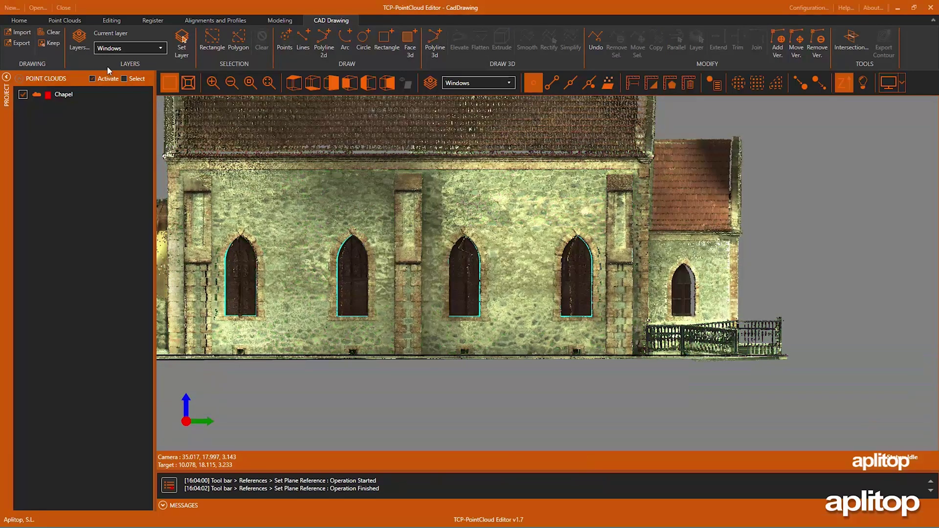
pyautogui.moveTo(546, 272)
pyautogui.mouseDown()
pyautogui.moveTo(379, 287)
pyautogui.moveTo(764, 295)
pyautogui.moveTo(410, 304)
pyautogui.moveTo(425, 286)
pyautogui.moveTo(512, 324)
pyautogui.mouseUp()
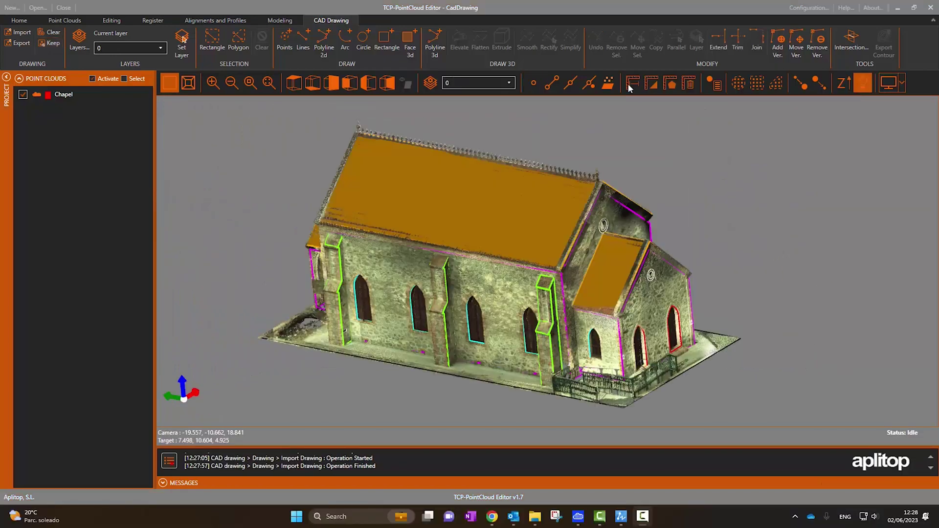
# Select the Chapel cloud under the Point Clouds tab and open its Export Point Clouds dialog
pyautogui.click(595, 7)
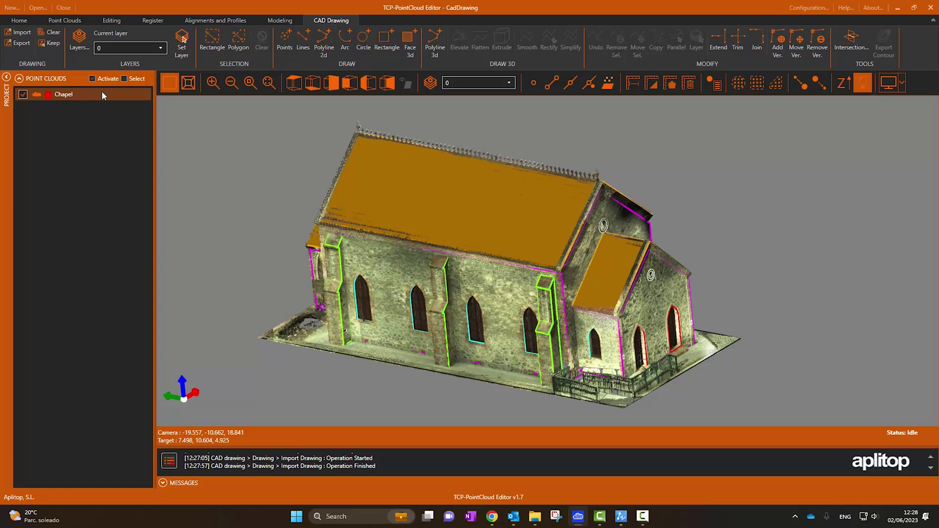
pyautogui.click(65, 21)
pyautogui.click(70, 98)
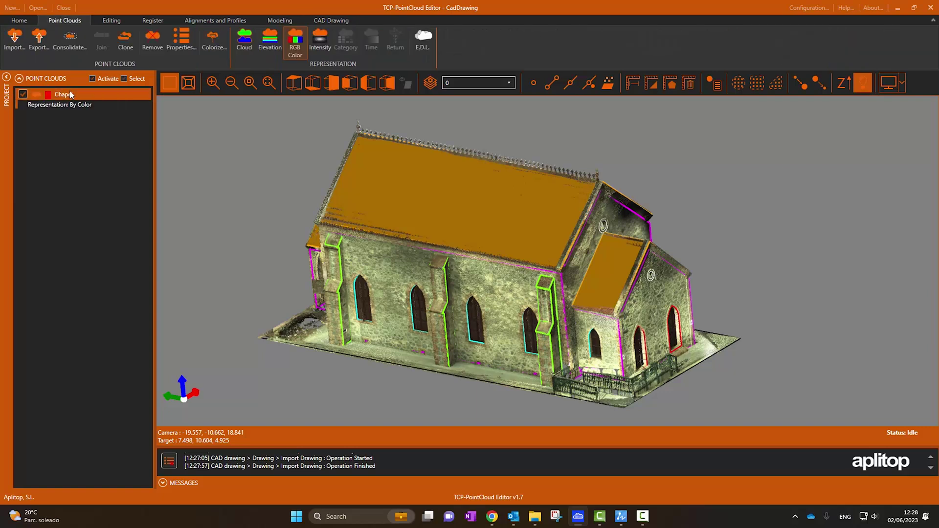
pyautogui.click(43, 42)
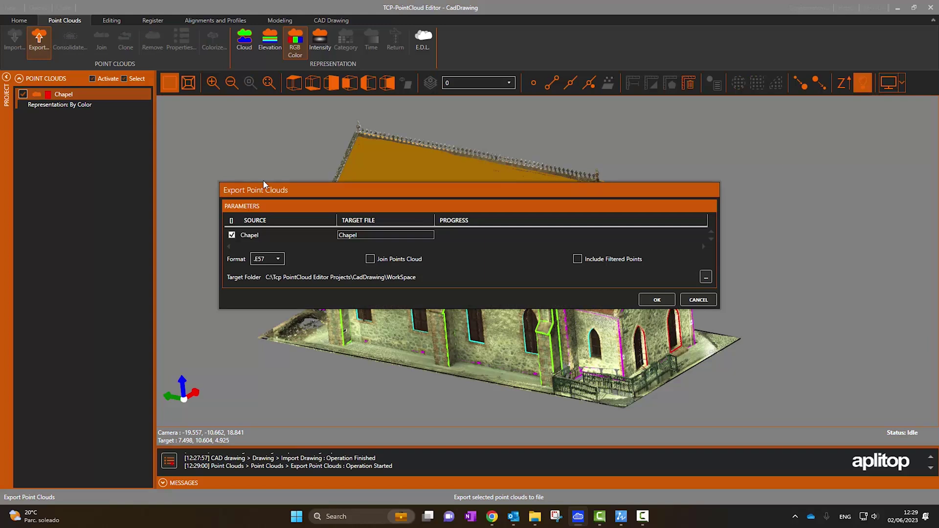
# Export Chapel in RCS format to the desktop SCANNER folder
pyautogui.click(279, 260)
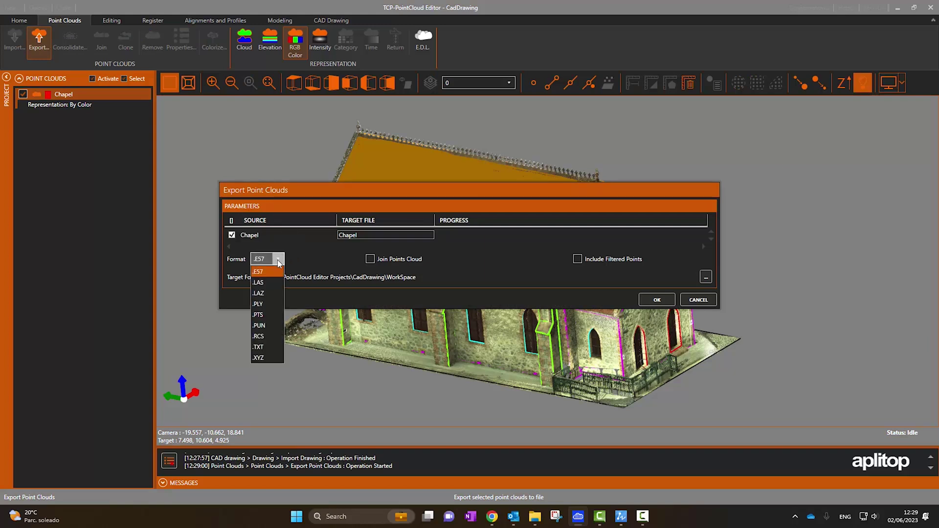
pyautogui.click(264, 336)
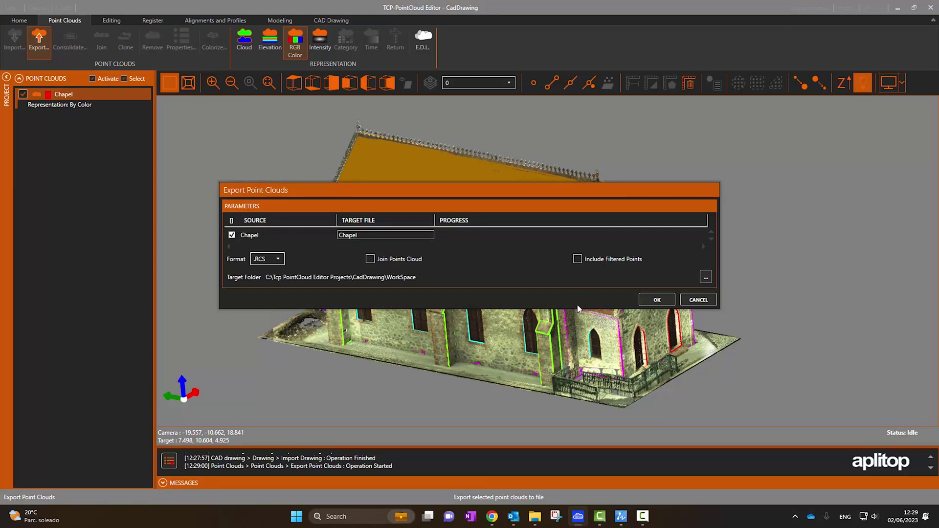
pyautogui.click(705, 277)
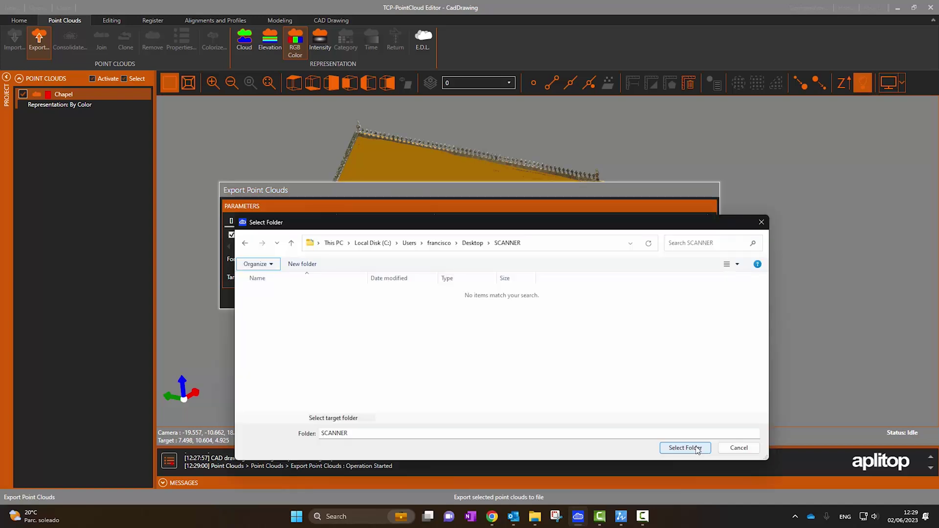
pyautogui.click(694, 450)
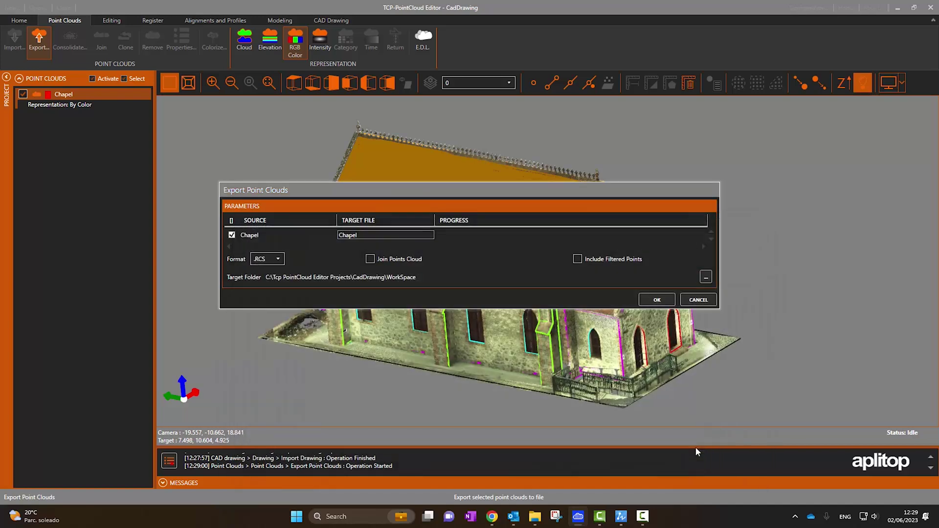
pyautogui.click(657, 300)
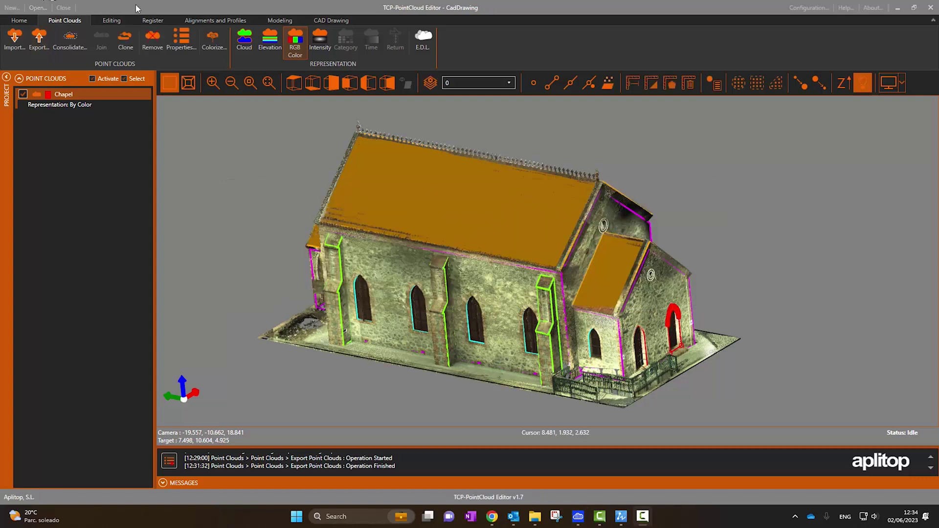
pyautogui.click(137, 8)
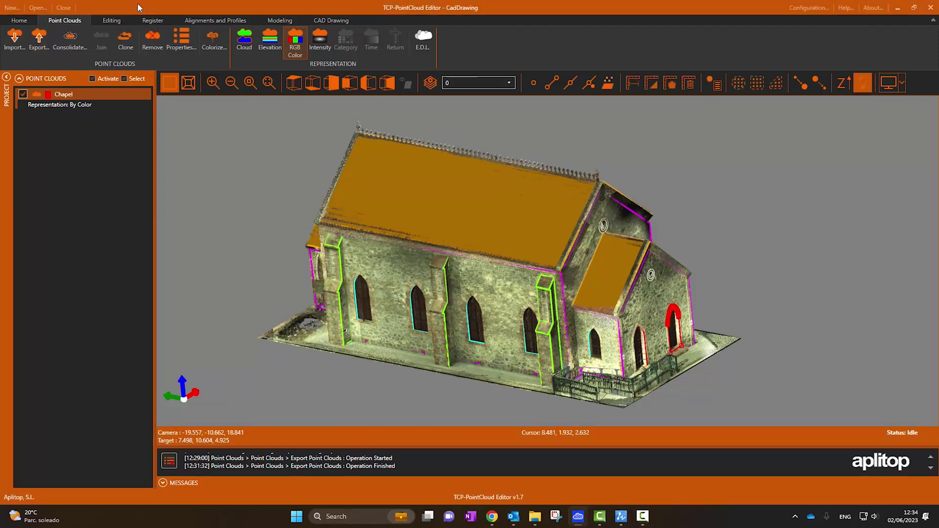
# Export the CAD window and floor outlines as the DWG file 'Chapel'
pyautogui.click(330, 21)
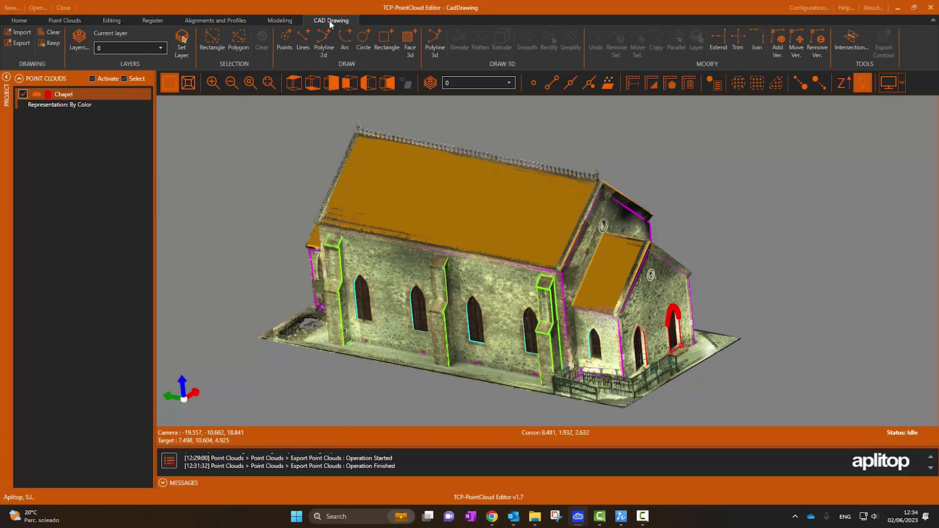
pyautogui.click(18, 43)
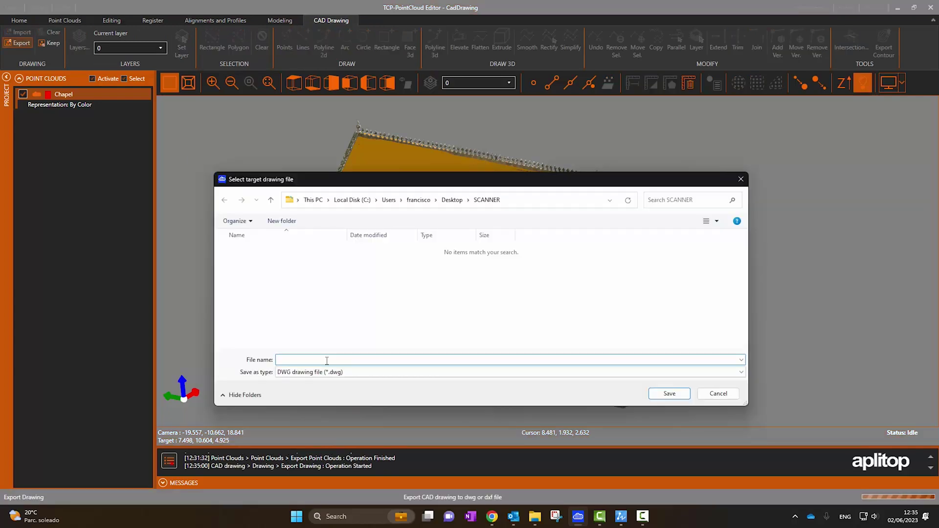
pyautogui.write('Chapel')
pyautogui.press('Return')
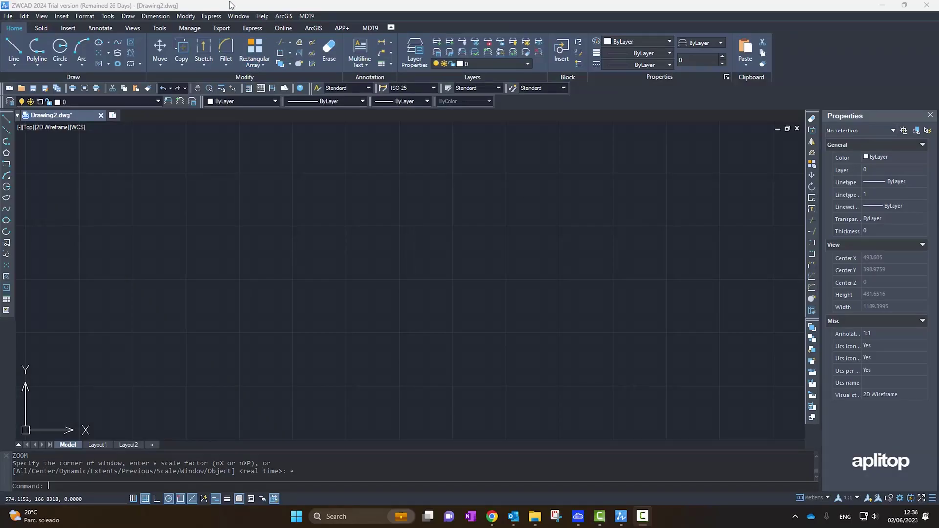
# Open Chapel.dwg in ZWCAD
pyautogui.click(8, 16)
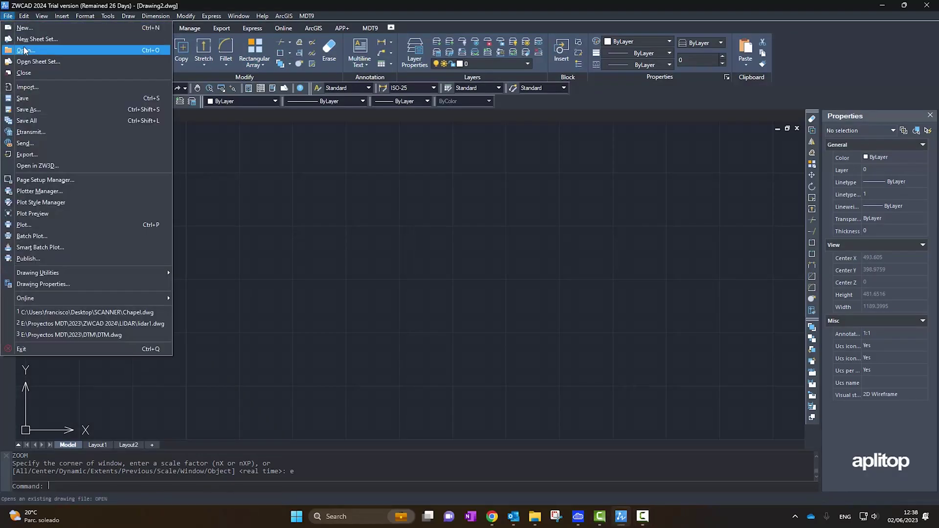
pyautogui.click(24, 49)
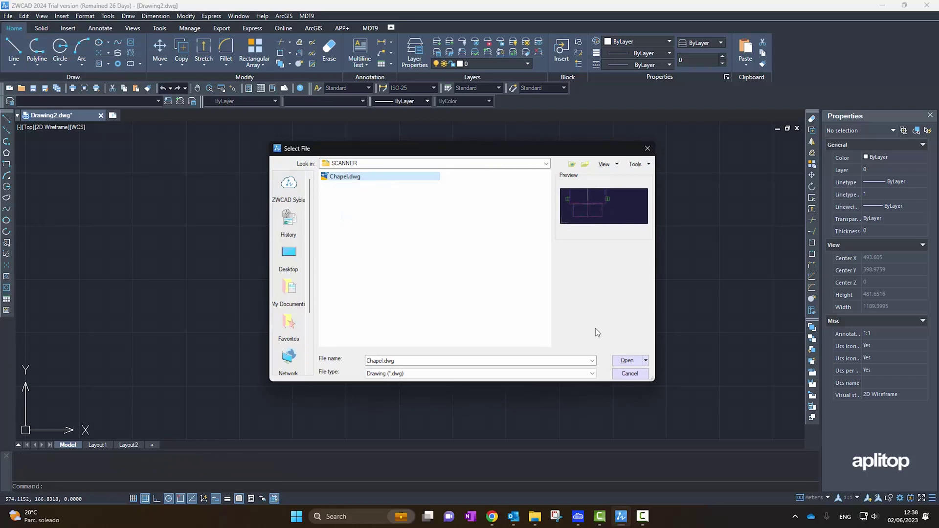
pyautogui.click(627, 361)
pyautogui.scroll(-2, 290, 252)
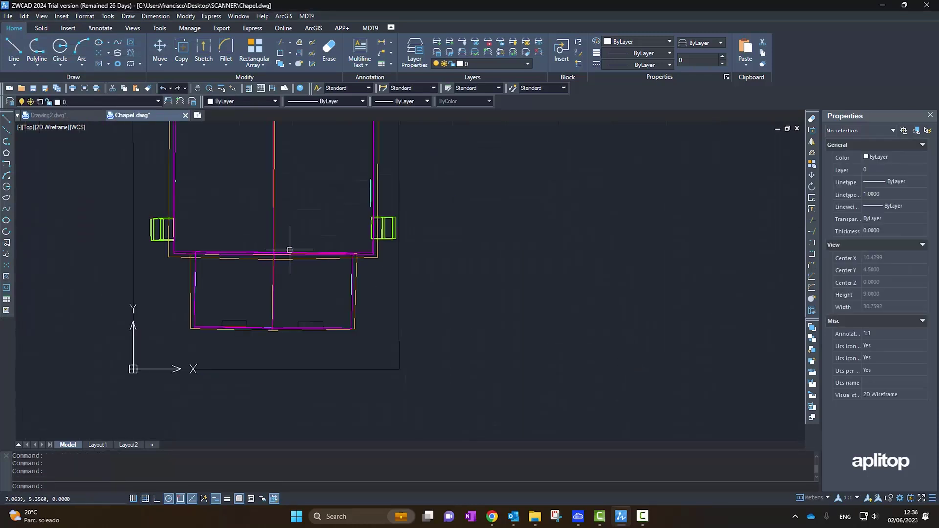
# Zoom to extents and orbit the outlines into a 3D perspective
pyautogui.click(43, 16)
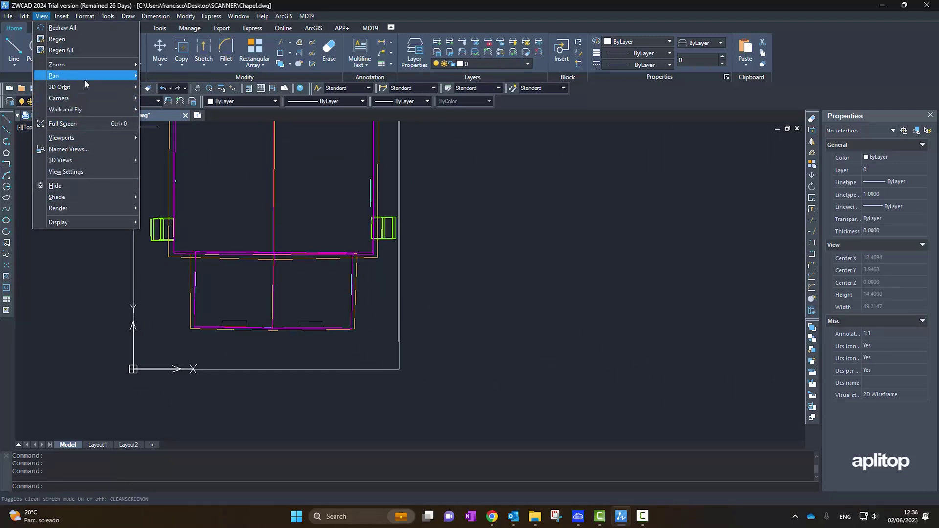
pyautogui.moveTo(98, 65)
pyautogui.click(188, 186)
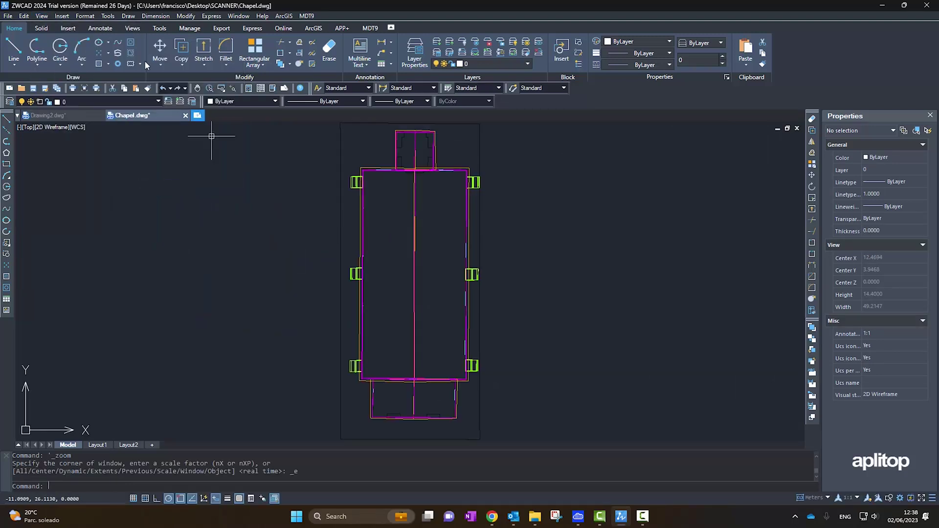
pyautogui.click(125, 28)
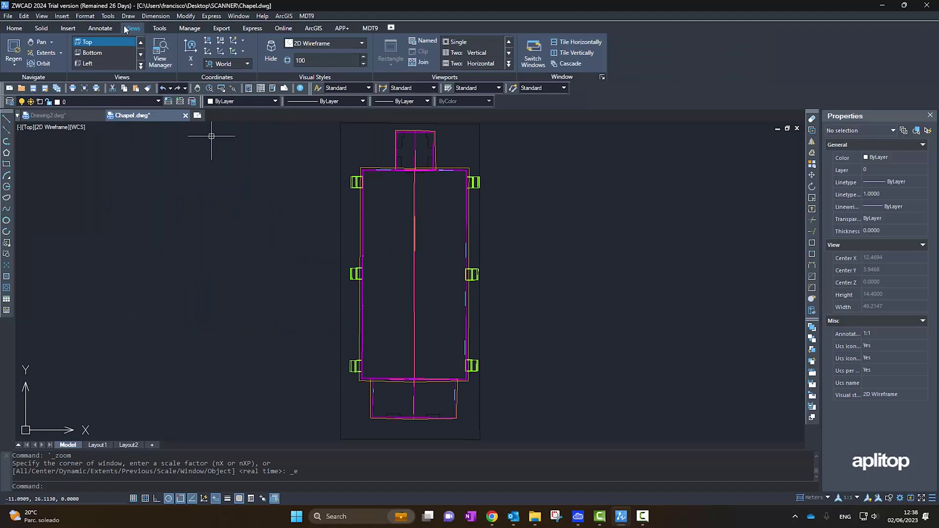
pyautogui.click(43, 63)
pyautogui.moveTo(421, 284); pyautogui.dragTo(584, 184)
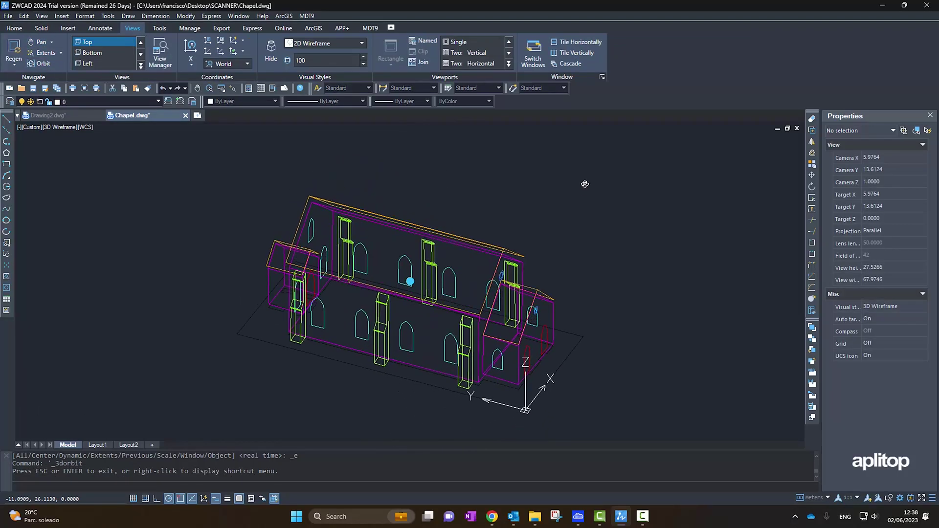
pyautogui.rightClick(591, 208)
pyautogui.click(601, 212)
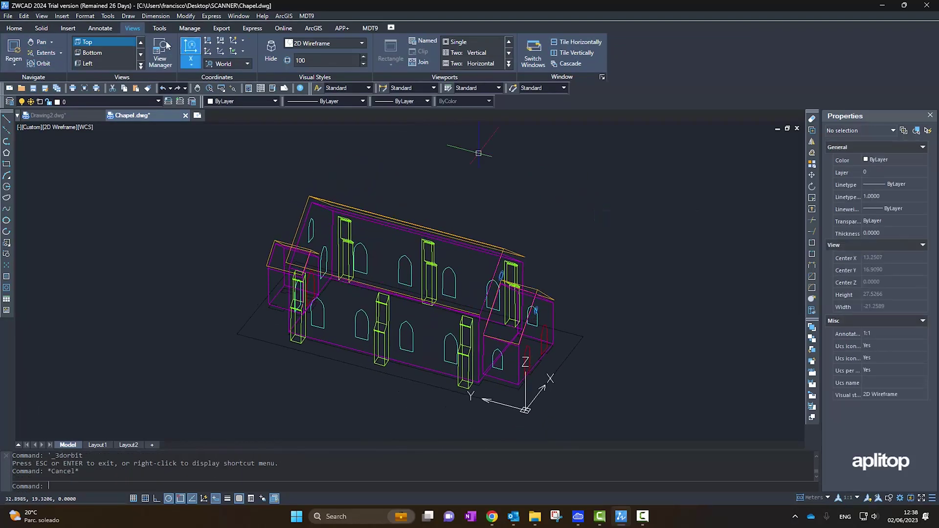
# Attach Chapel.rcs as a point cloud to the drawing
pyautogui.click(66, 28)
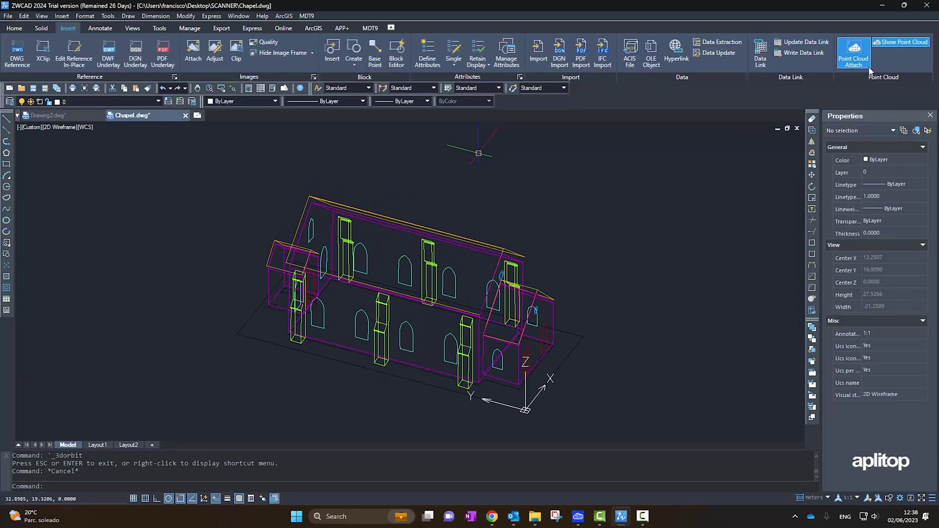
pyautogui.click(852, 54)
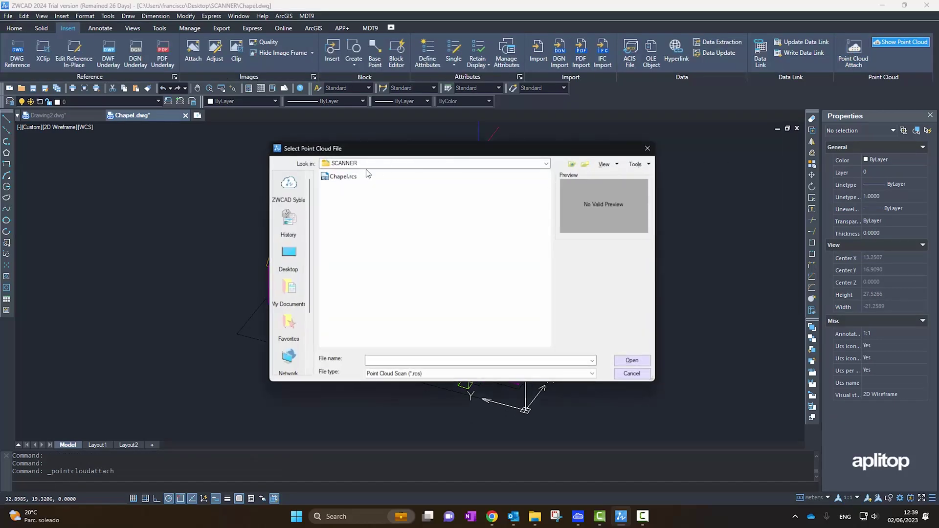
pyautogui.doubleClick(366, 177)
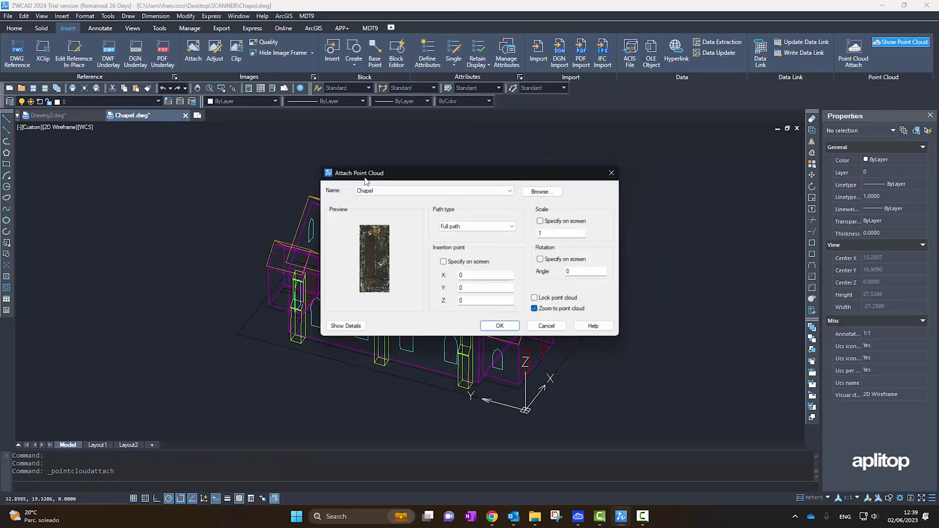
pyautogui.click(499, 326)
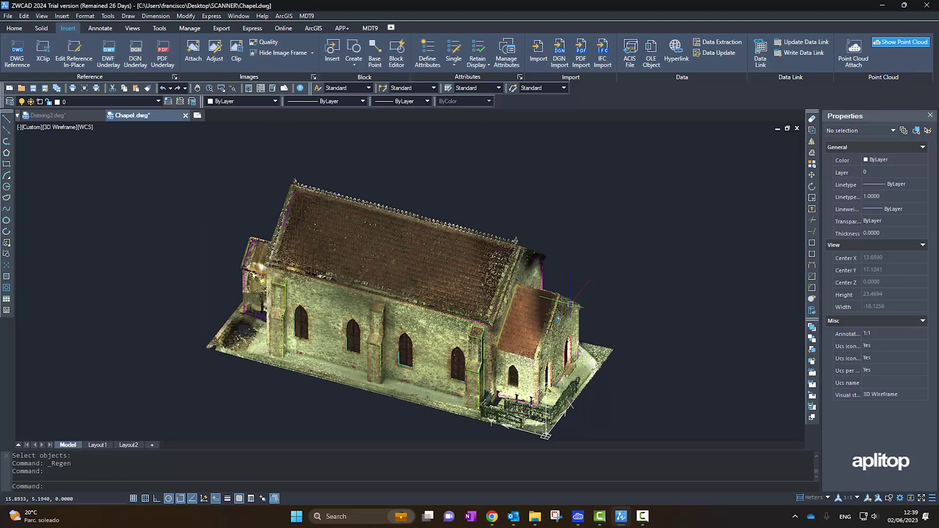
# Orbit and zoom to view the chapel's other side and roof against the outlines
pyautogui.scroll(5, 510, 339)
pyautogui.scroll(-5, 516, 335)
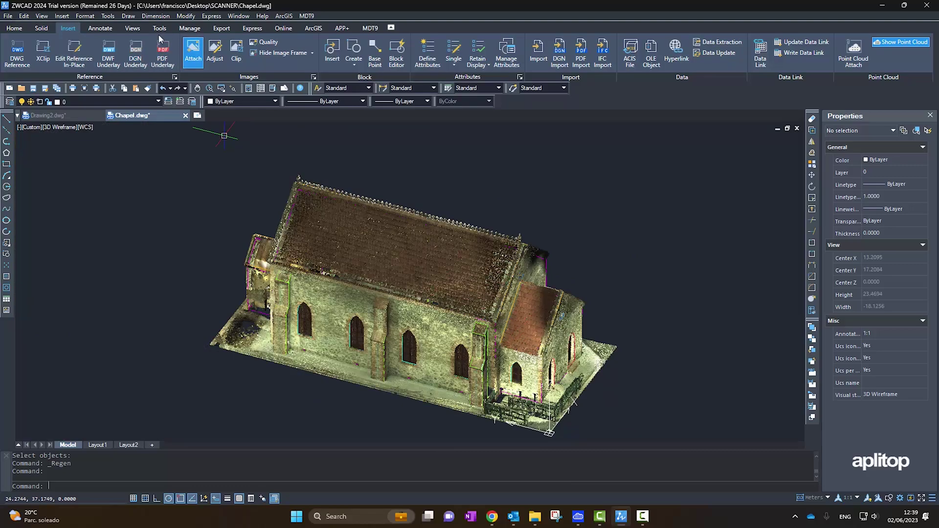
pyautogui.click(132, 29)
pyautogui.click(43, 64)
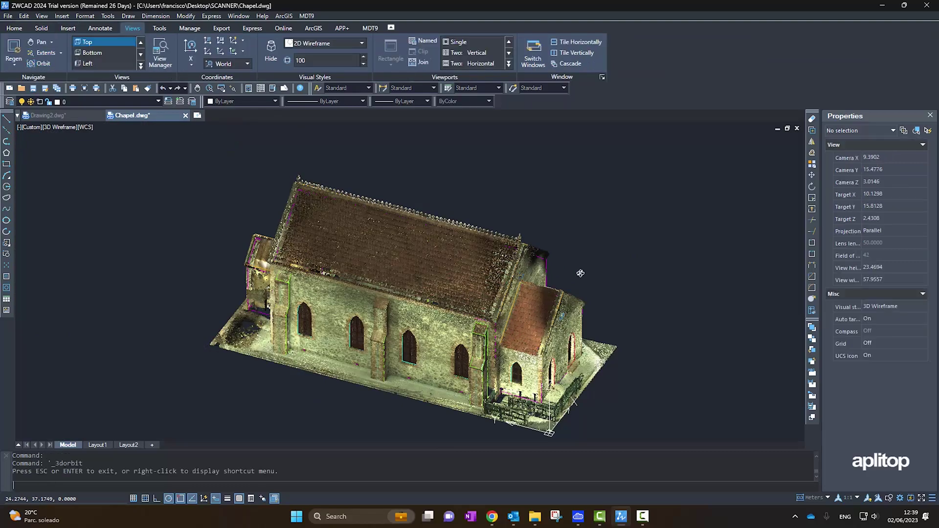
pyautogui.moveTo(581, 273); pyautogui.dragTo(523, 257)
pyautogui.scroll(3, 581, 270)
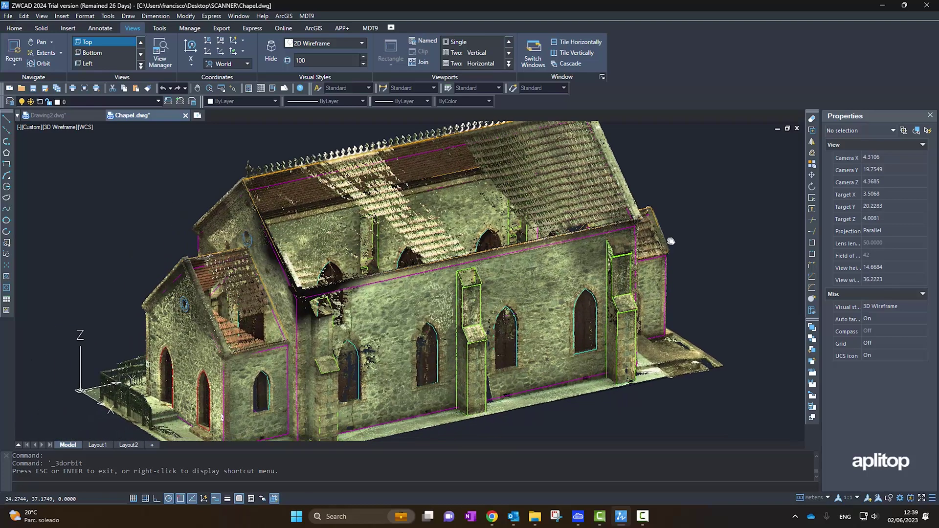
pyautogui.scroll(-2, 606, 252)
pyautogui.scroll(2, 606, 253)
pyautogui.rightClick(605, 252)
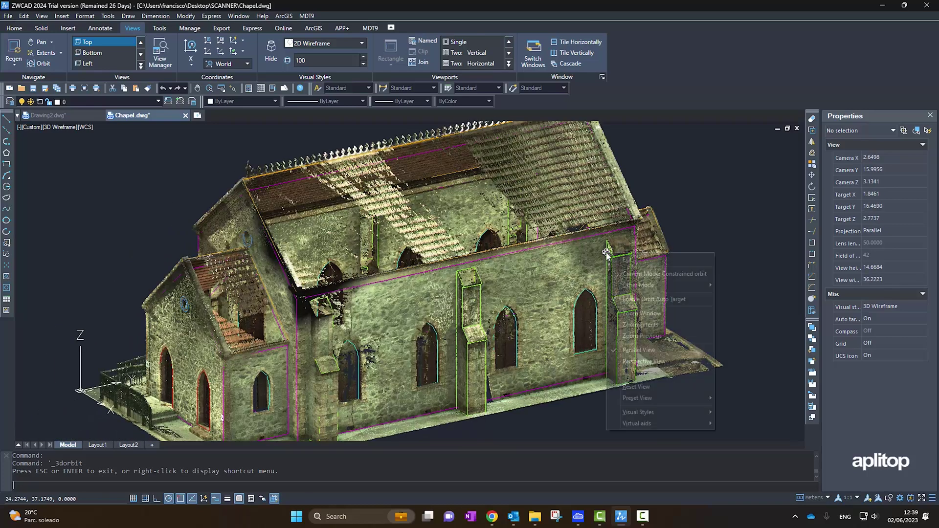
pyautogui.click(628, 259)
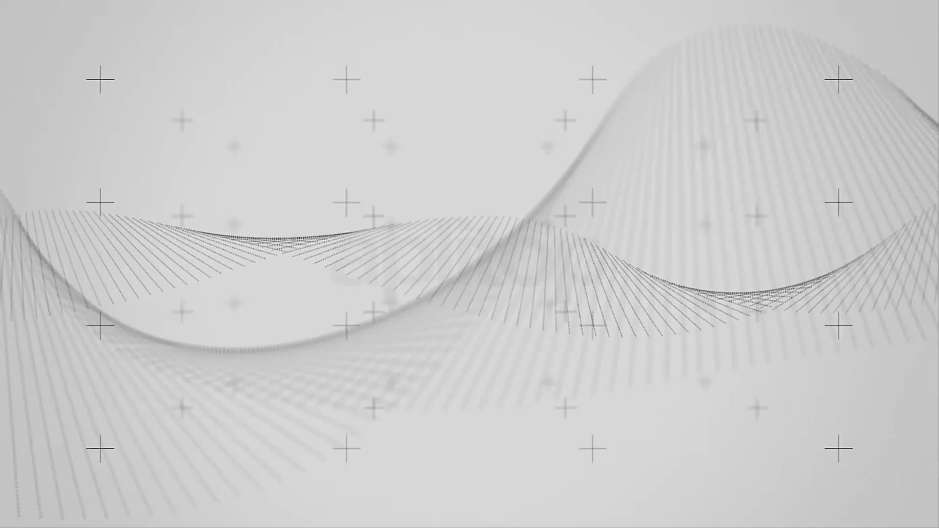